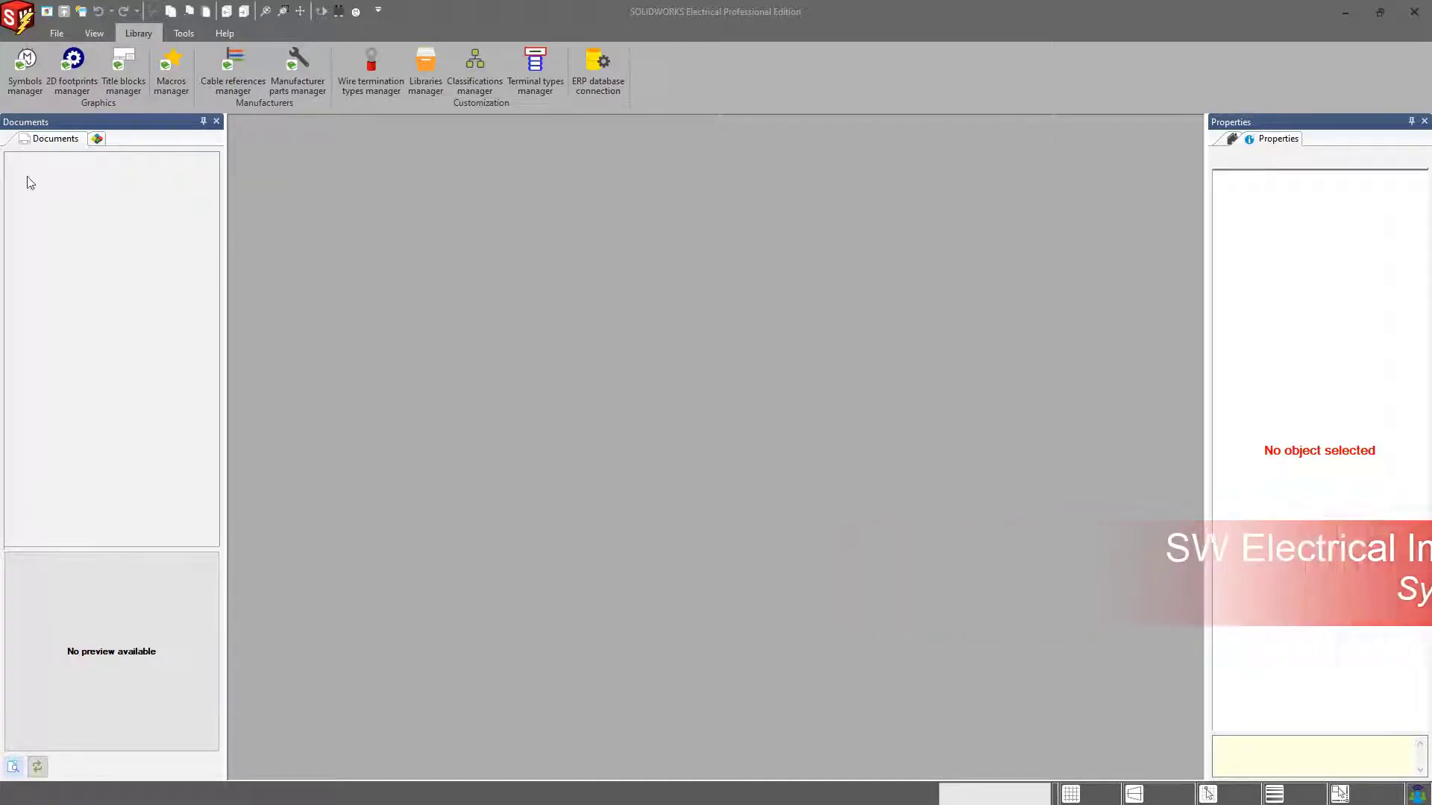
# Step: Open the Symbols manager and browse the Connectors class to the left/right pin connector thumbnails
pyautogui.click(26, 73)
pyautogui.moveTo(583, 144)
pyautogui.mouseDown()
pyautogui.moveTo(571, 124)
pyautogui.moveTo(586, 142)
pyautogui.mouseUp()
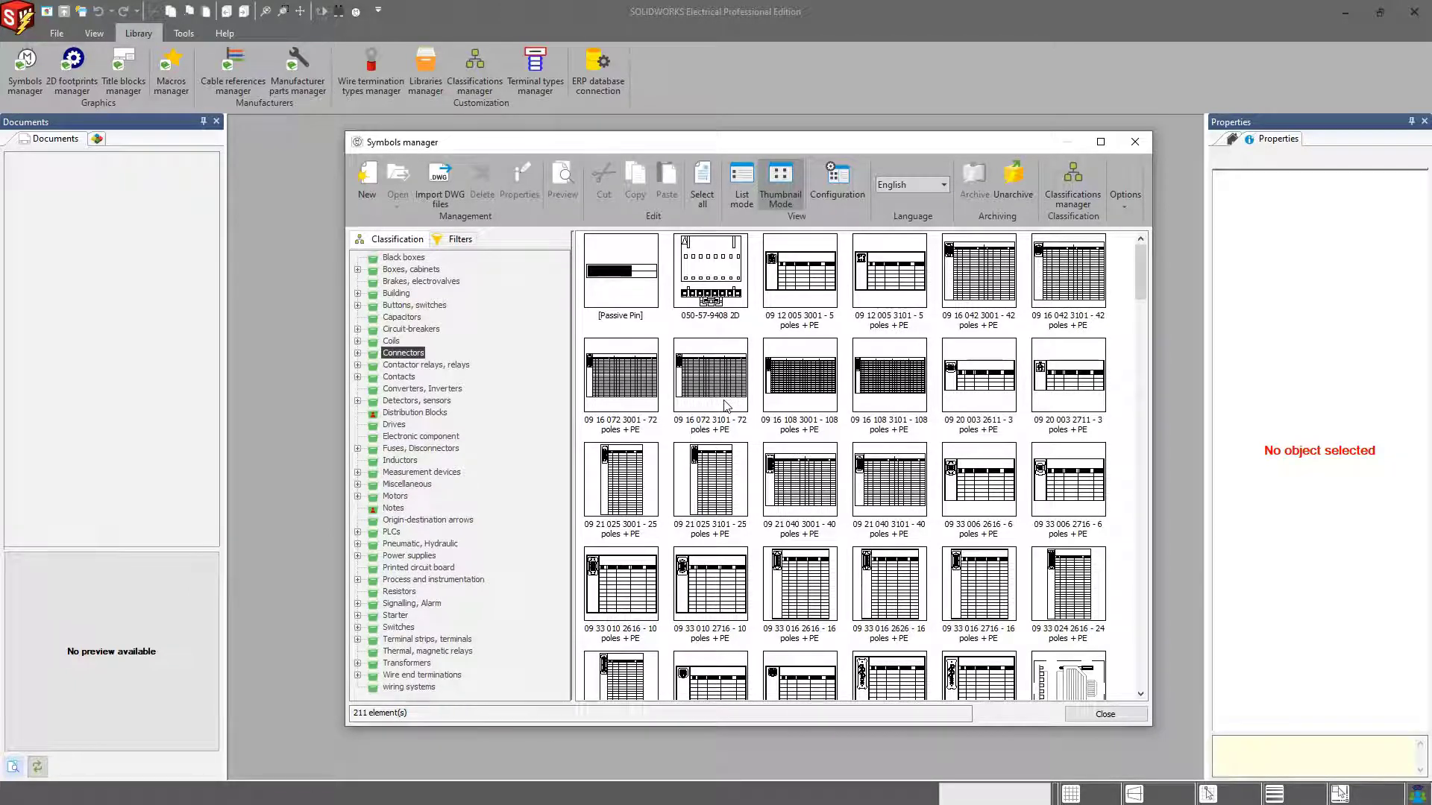
pyautogui.scroll(-10, 761, 433)
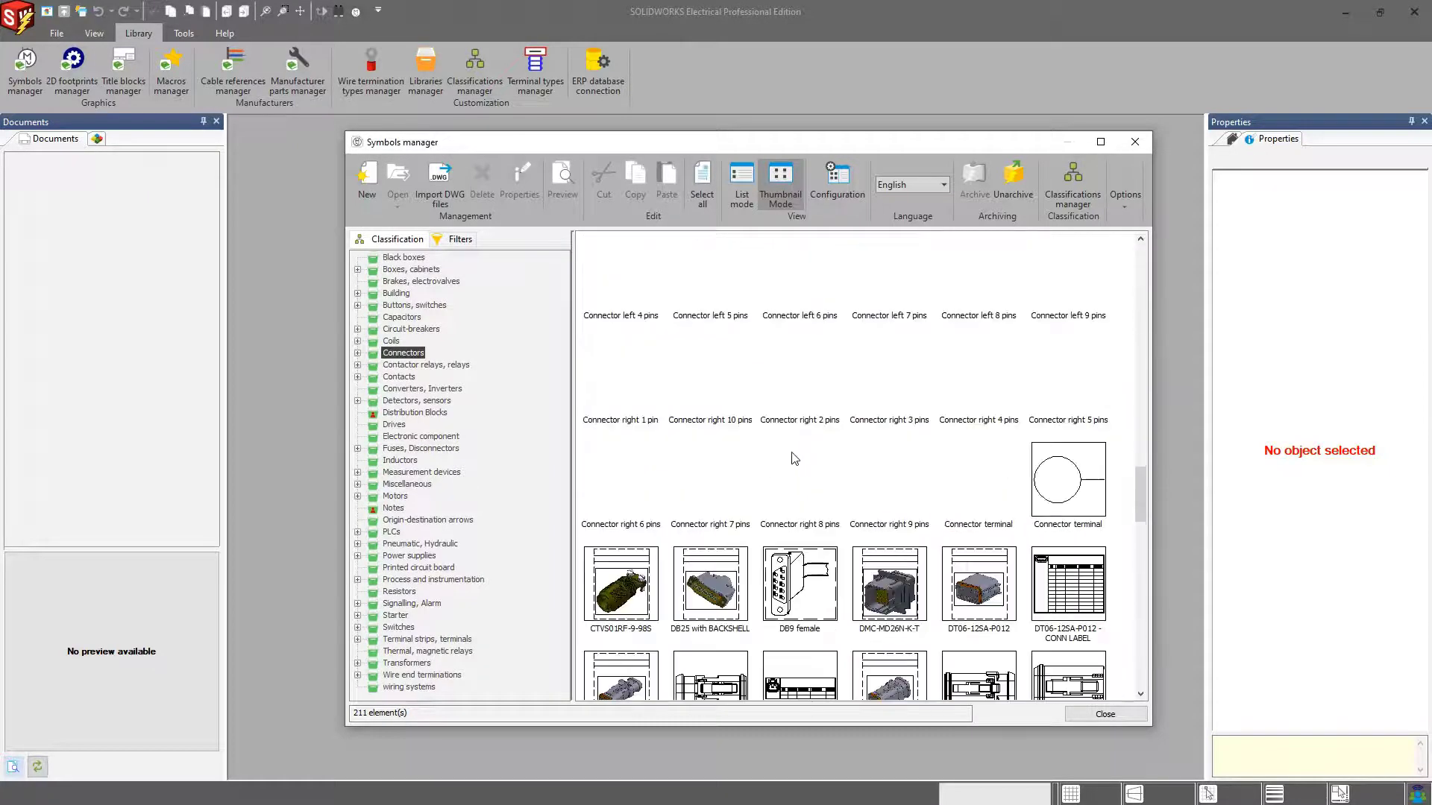
pyautogui.scroll(10, 798, 448)
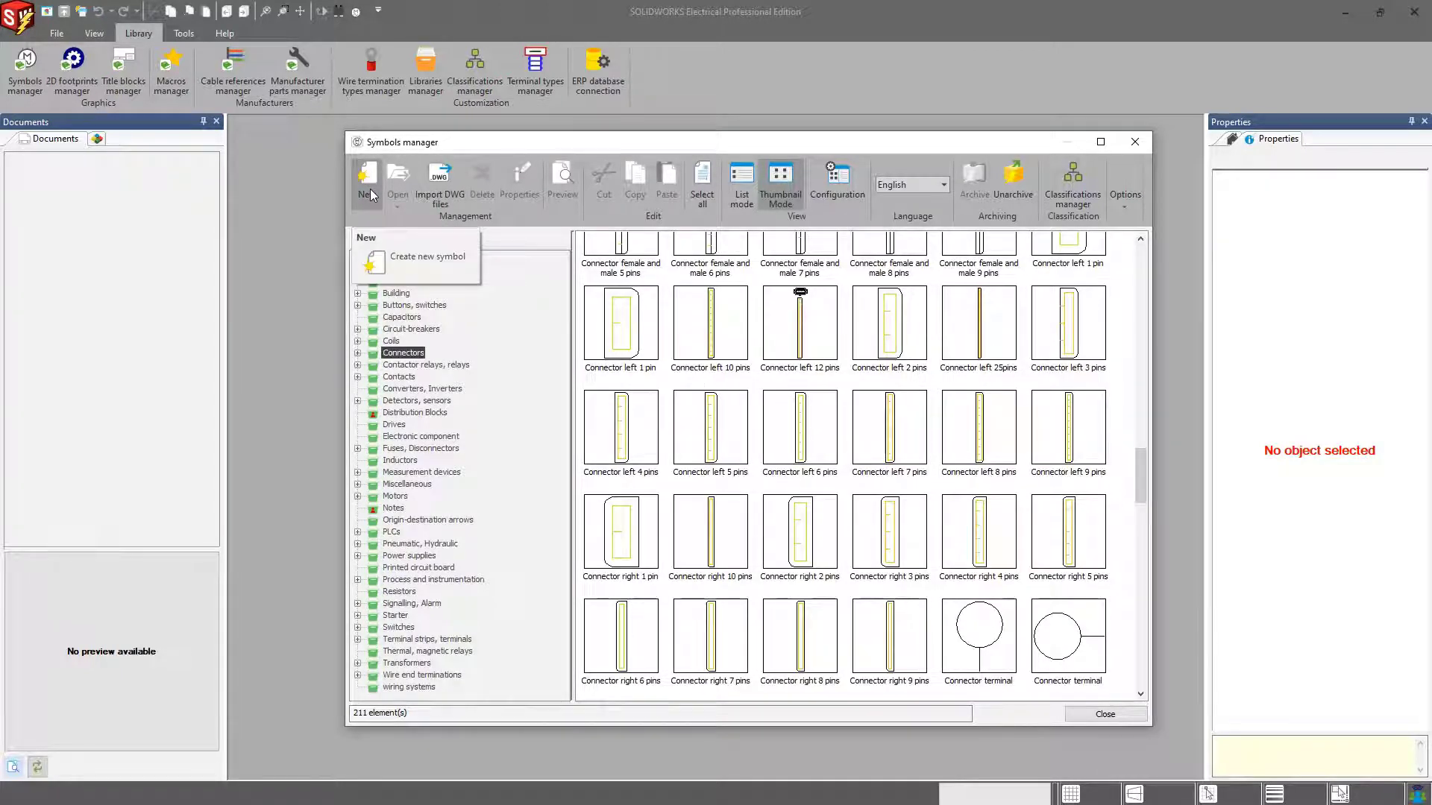
# Step: Copy and paste the 'Connector left 4 pins' symbol to create a duplicate
pyautogui.click(619, 421)
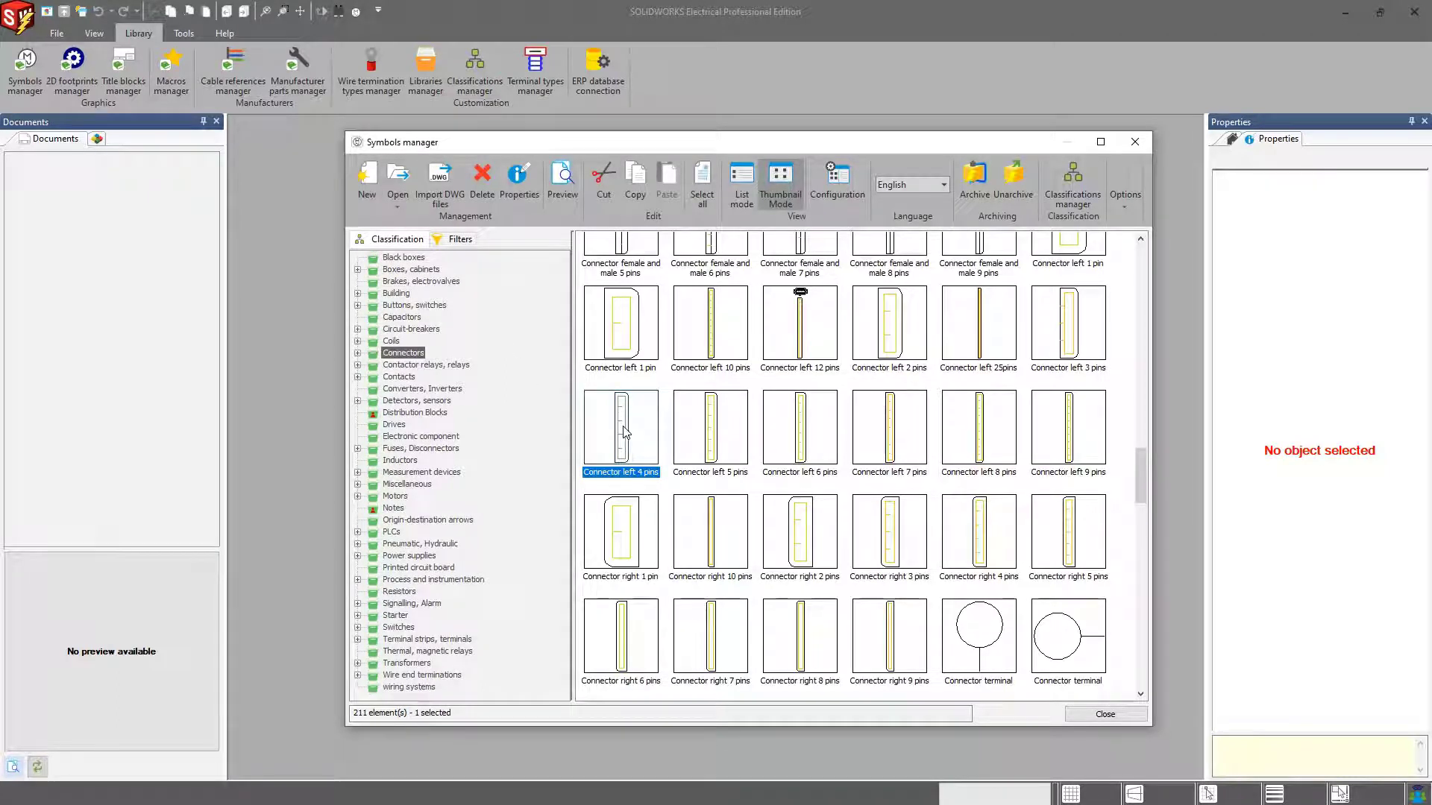
pyautogui.click(642, 199)
pyautogui.click(666, 187)
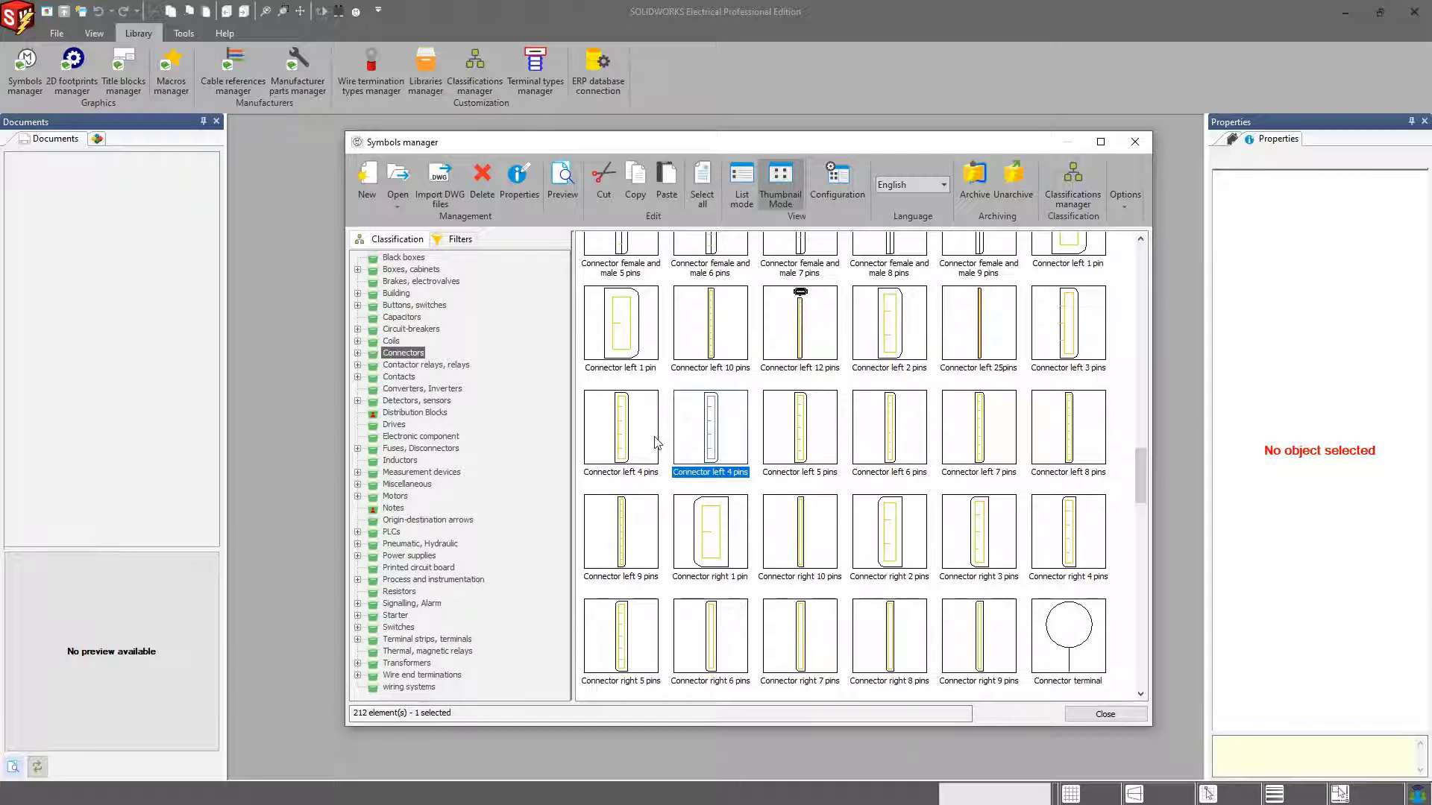
# Step: Show the Connectors symbols in list mode and scroll to the EW_LCON4P+1 row
pyautogui.click(749, 196)
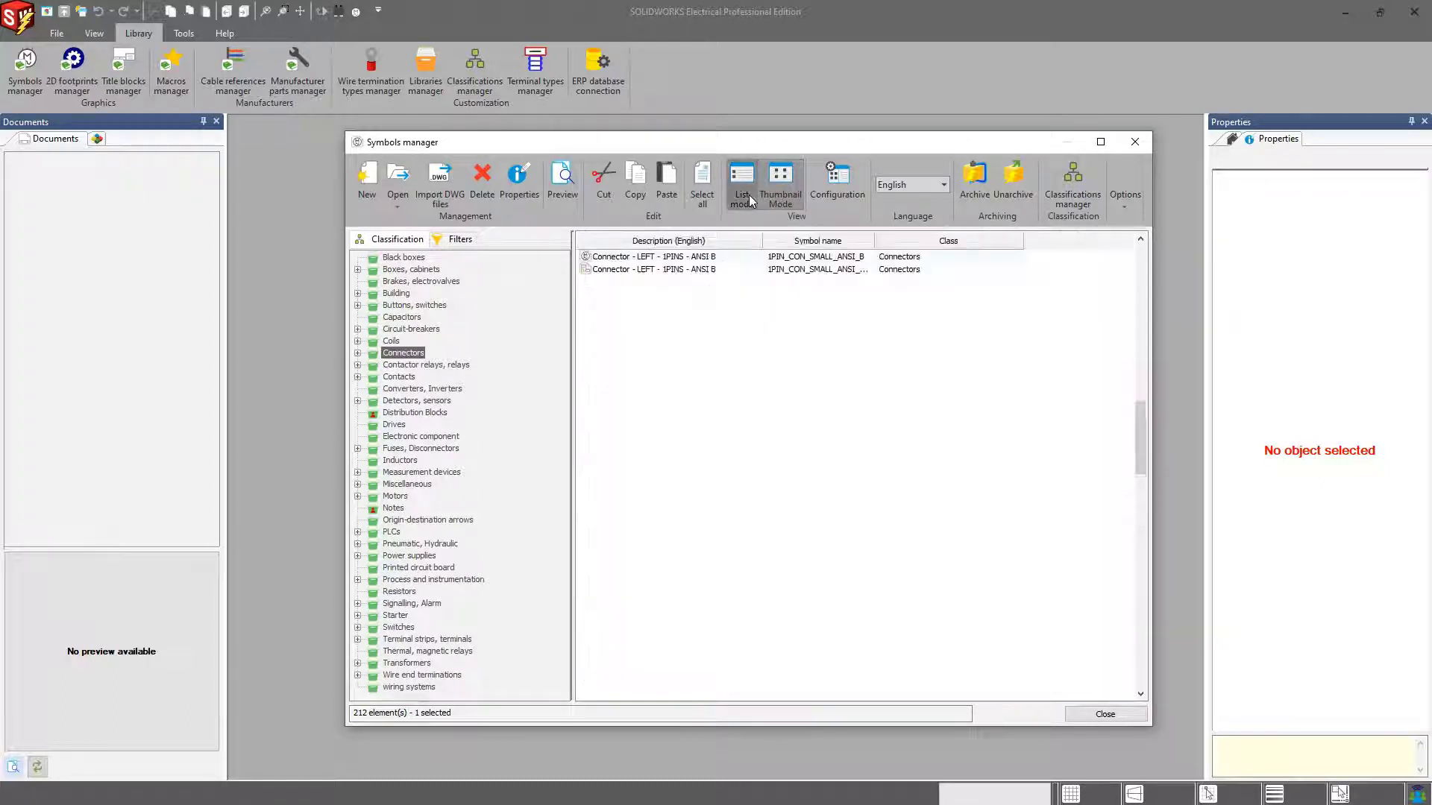
pyautogui.scroll(-6, 755, 505)
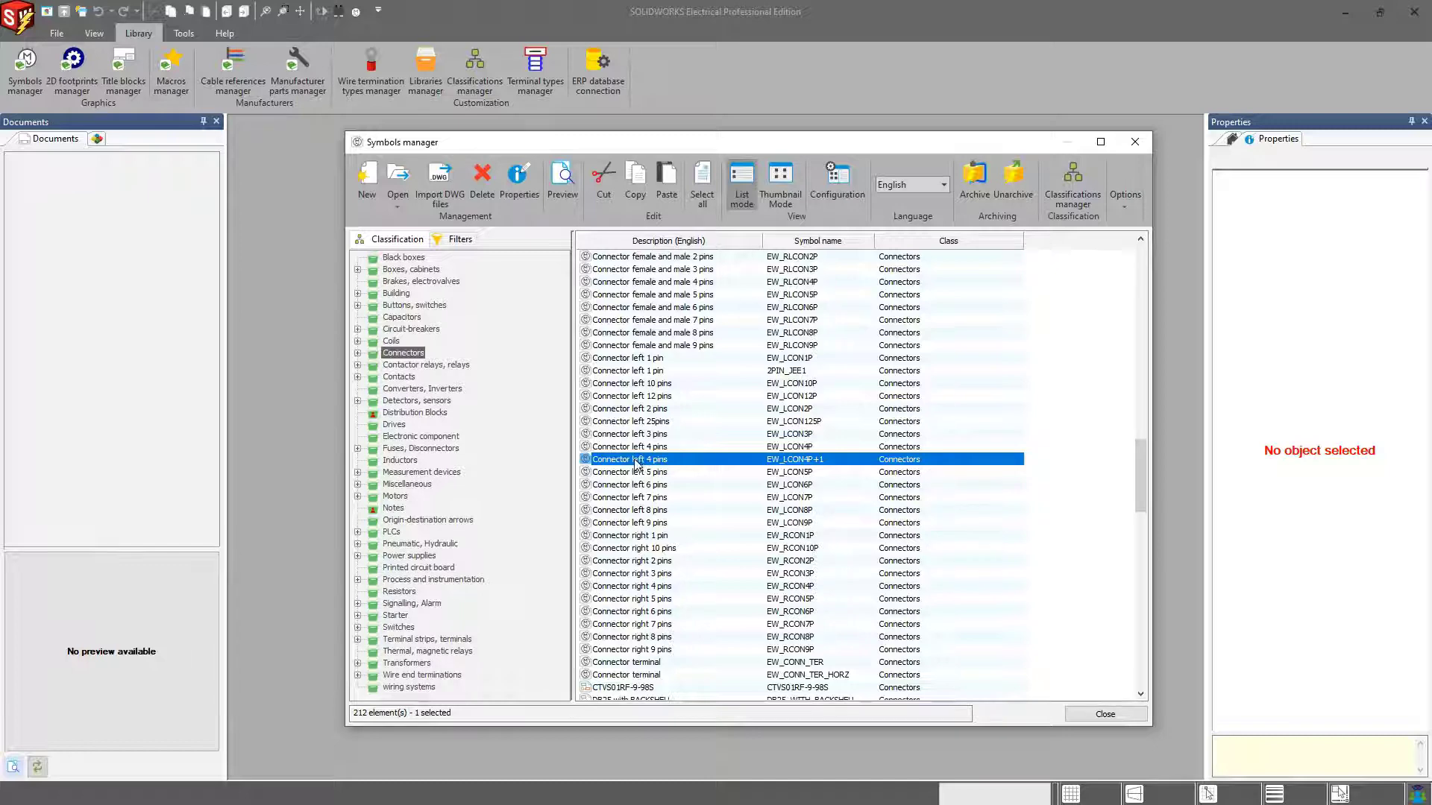
pyautogui.click(781, 187)
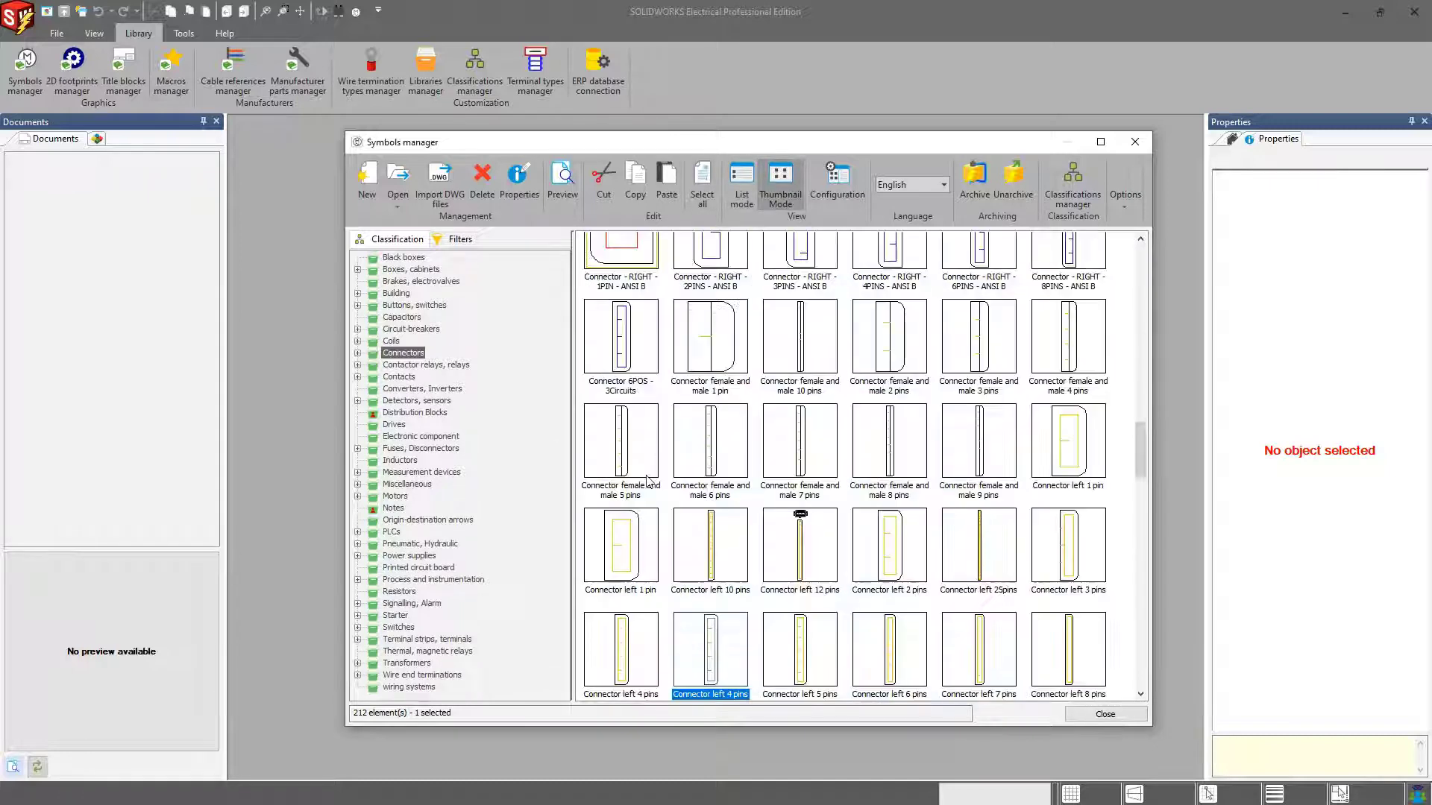
pyautogui.click(742, 186)
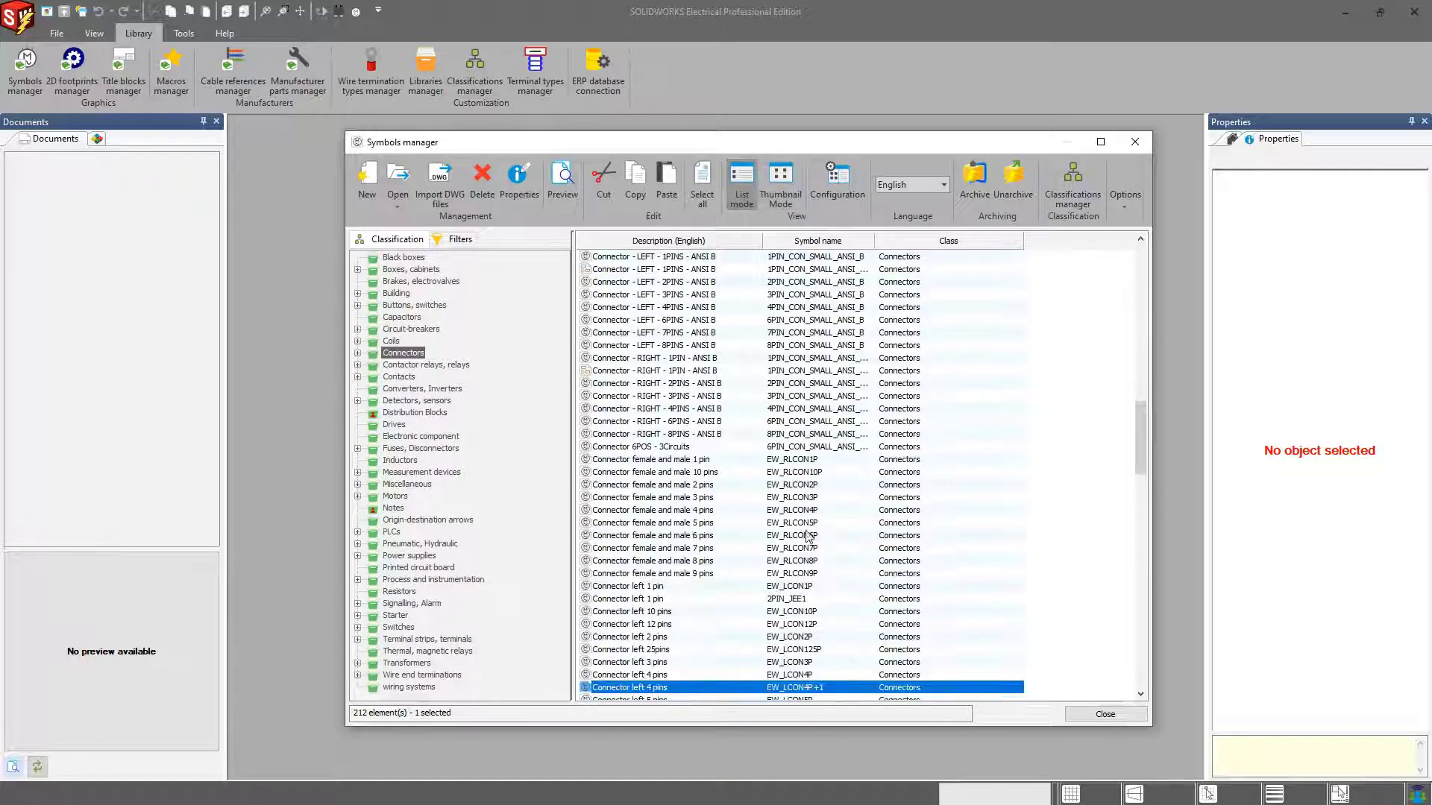
pyautogui.scroll(-6, 820, 586)
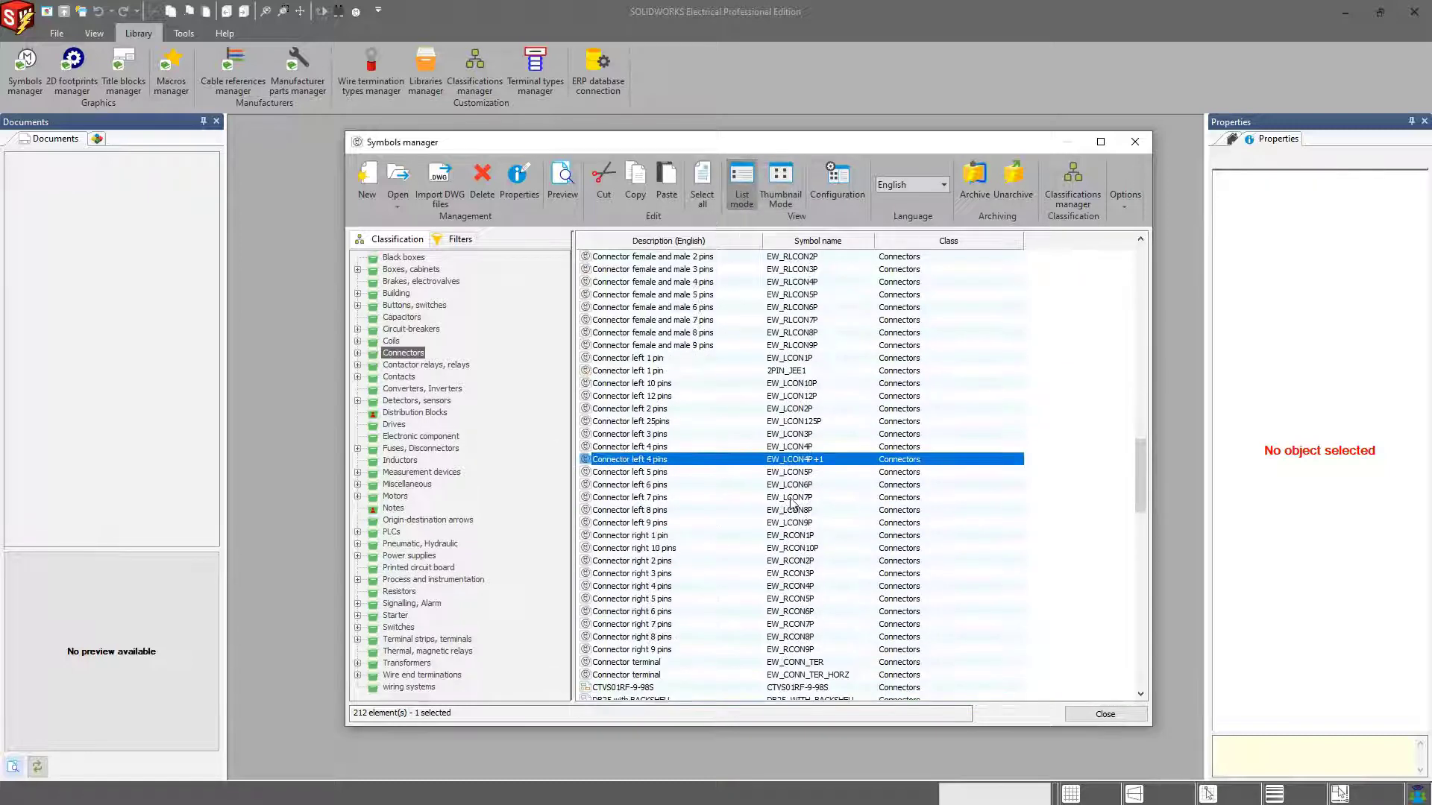
# Step: Rename the copied symbol from EW_LCON4P+1 to EW_LCON4P_JEE1
pyautogui.rightClick(824, 464)
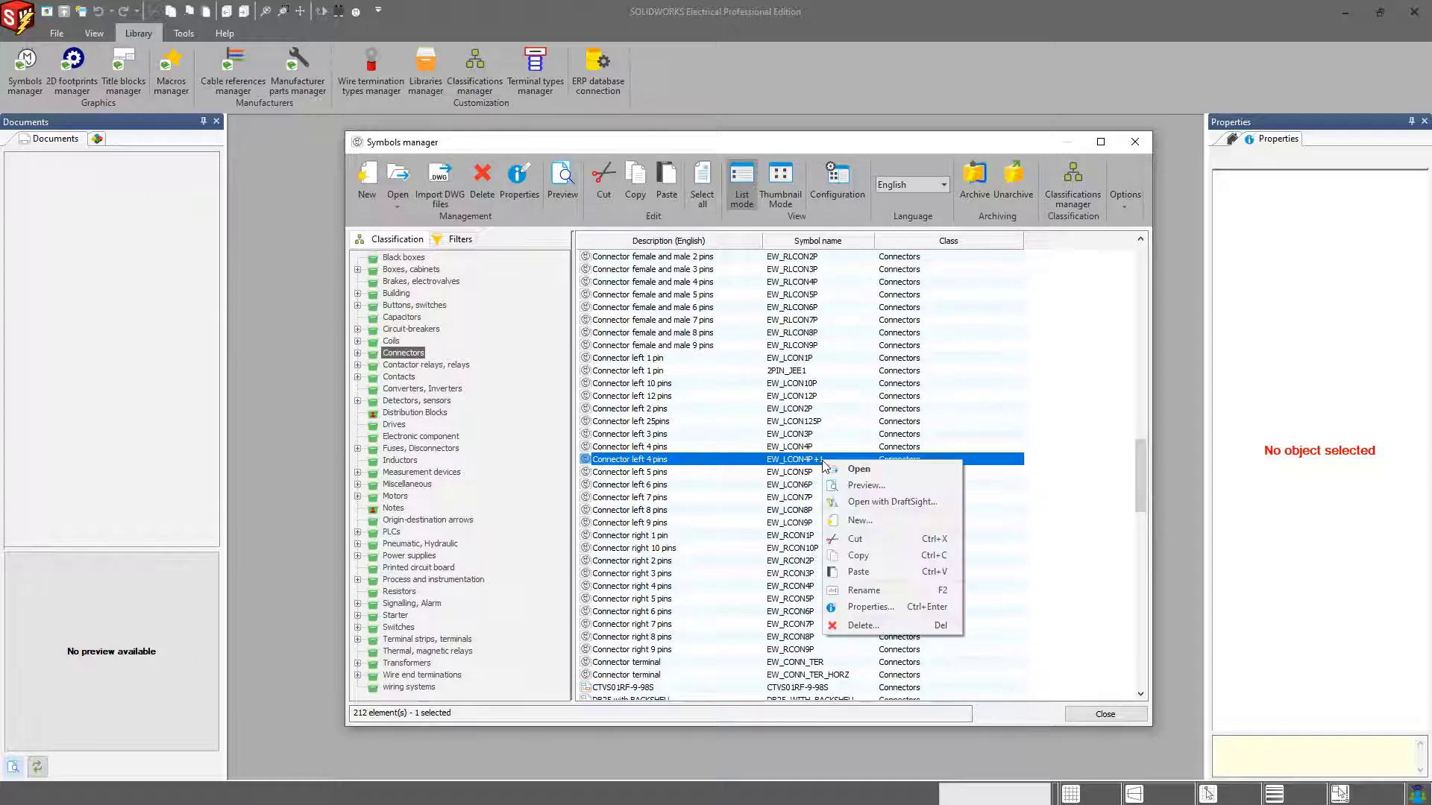
pyautogui.click(865, 589)
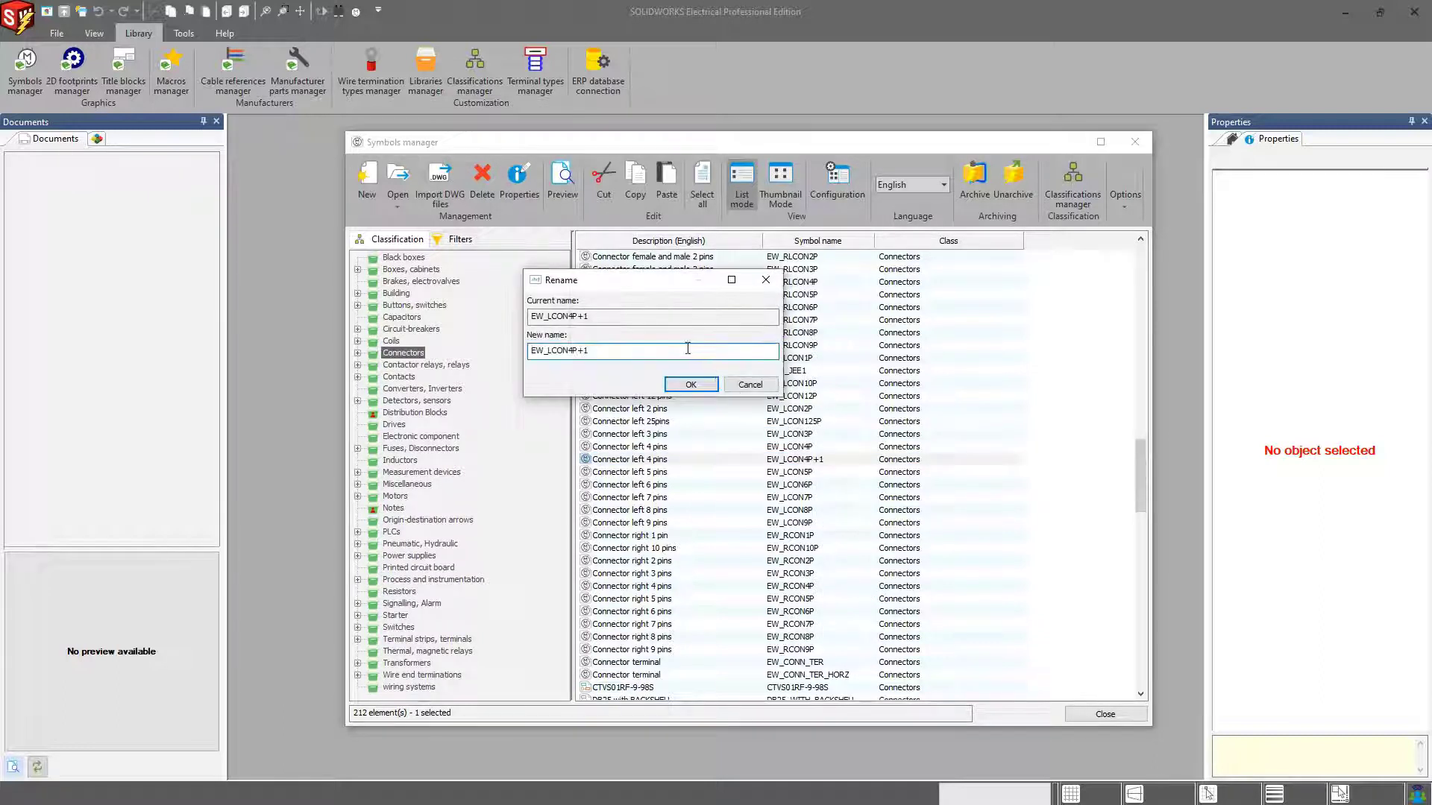
pyautogui.press('BackSpace')
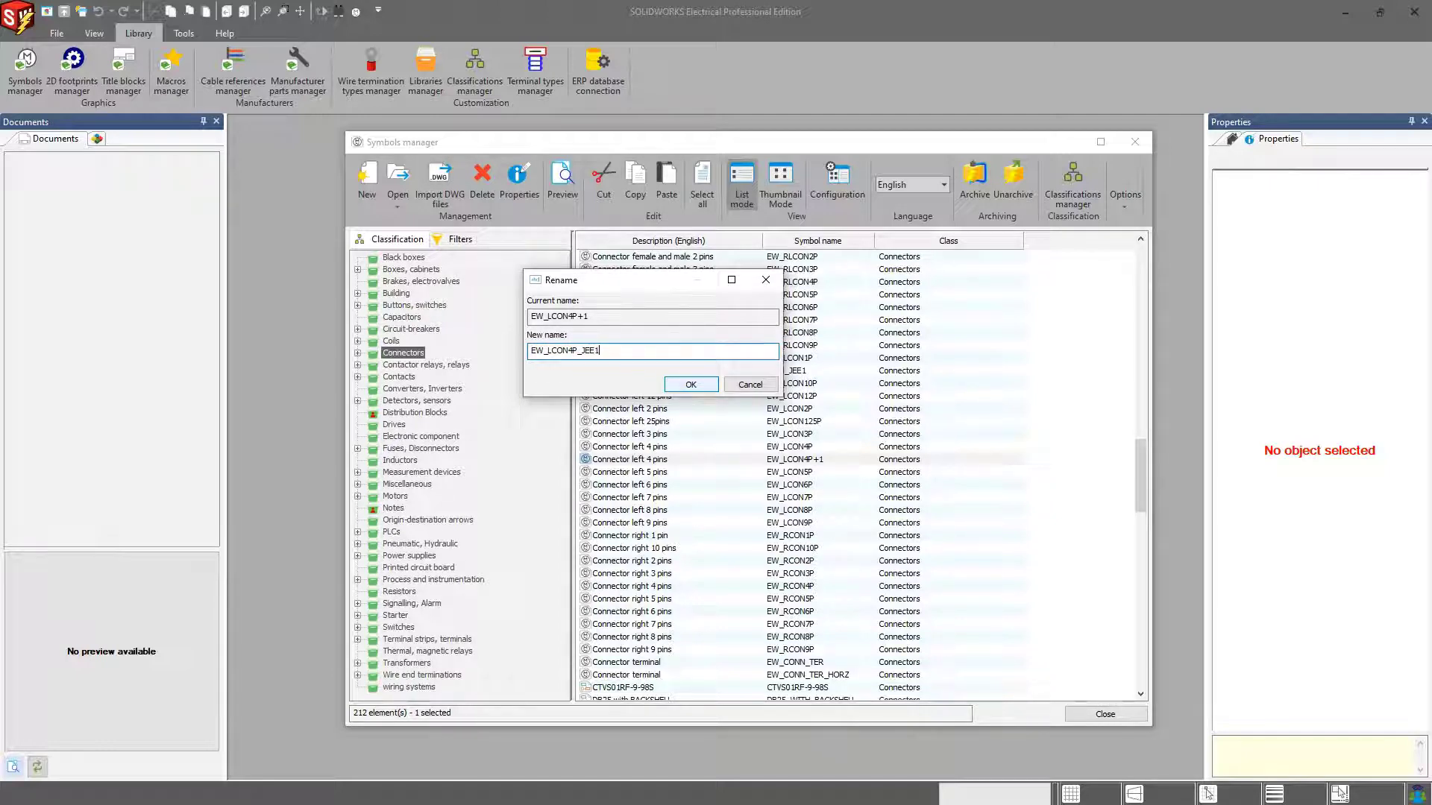
pyautogui.click(665, 389)
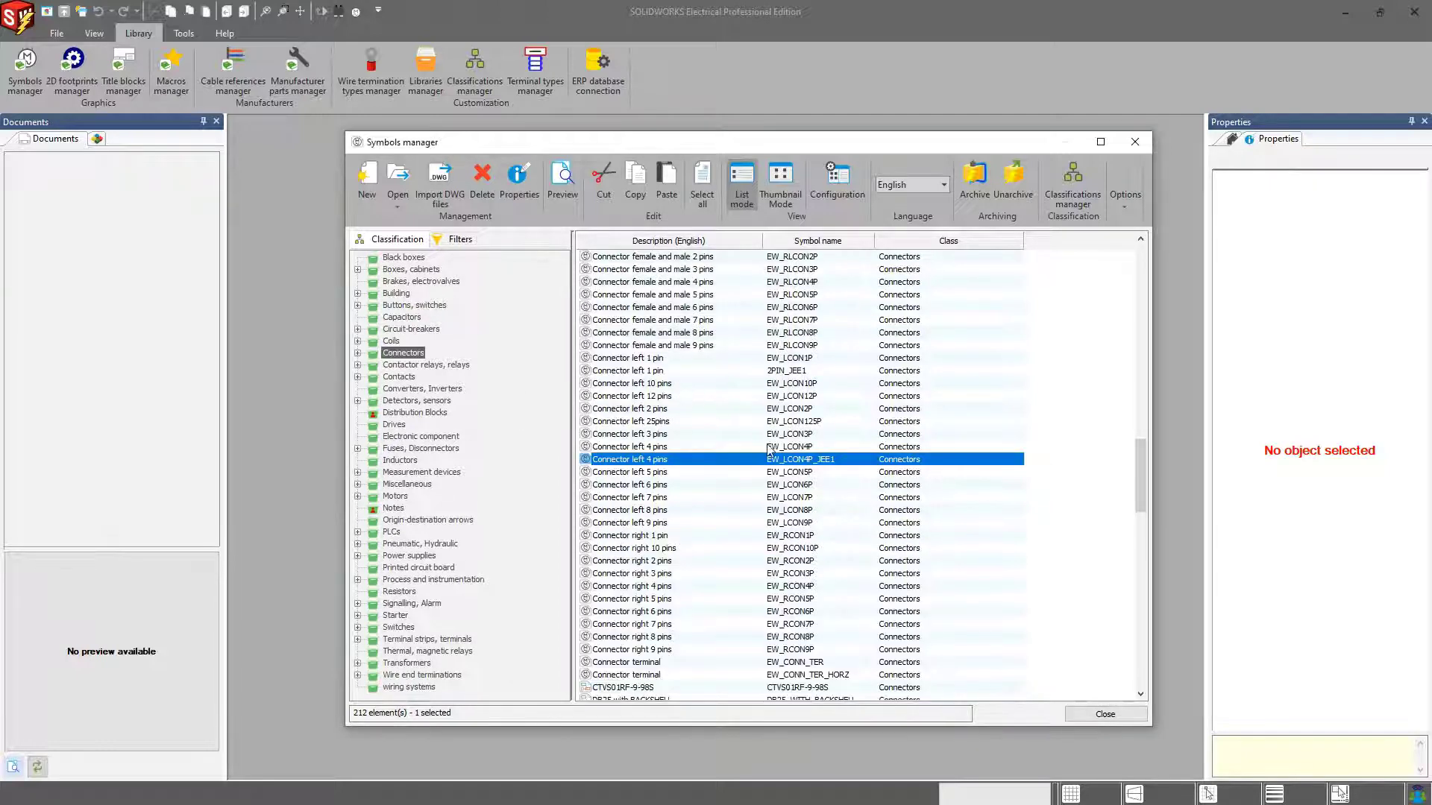
# Step: Open EW_LCON4P_JEE1 in the symbol editor and widen the Properties panel
pyautogui.doubleClick(804, 460)
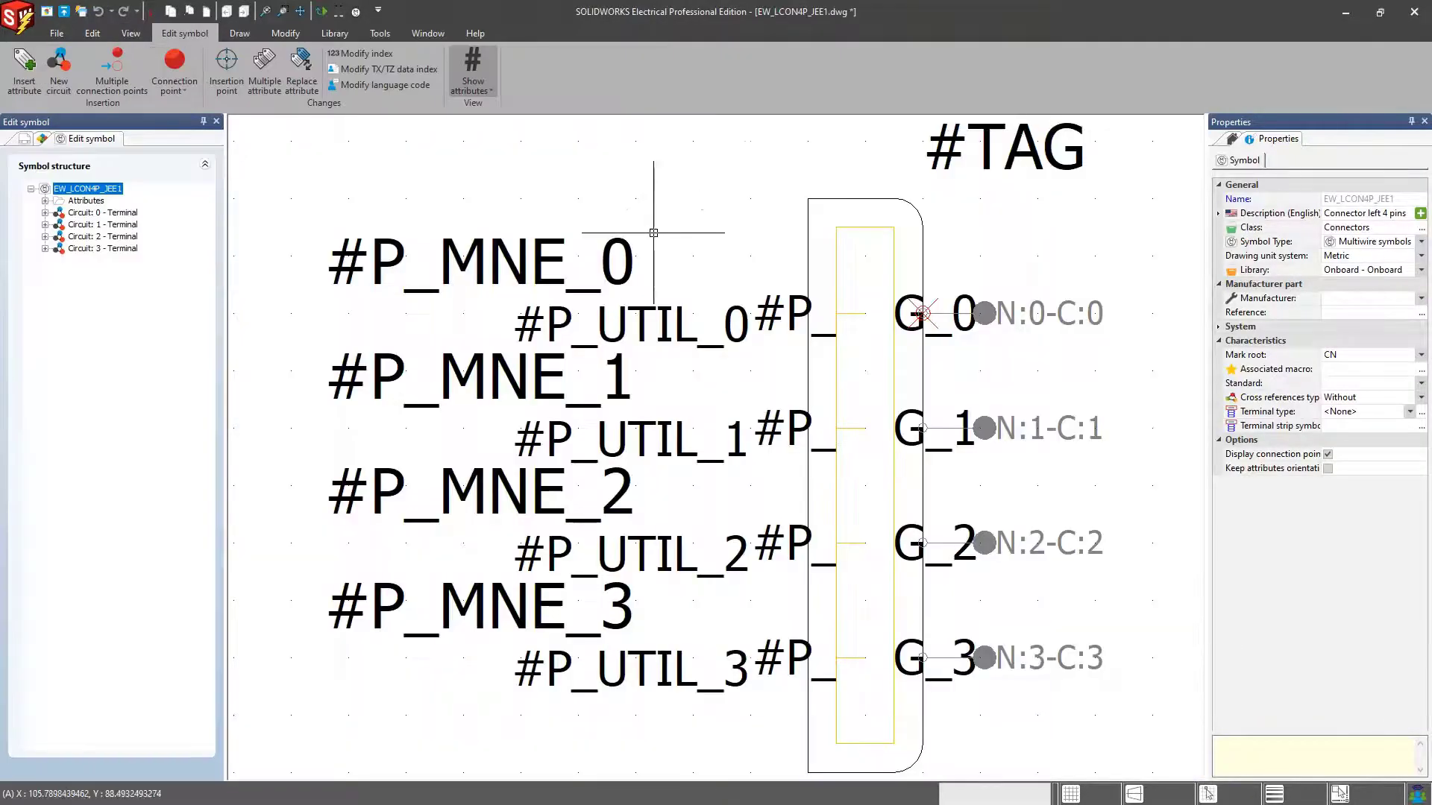
pyautogui.scroll(-3, 756, 403)
pyautogui.moveTo(755, 403); pyautogui.dragTo(742, 433, button='middle')
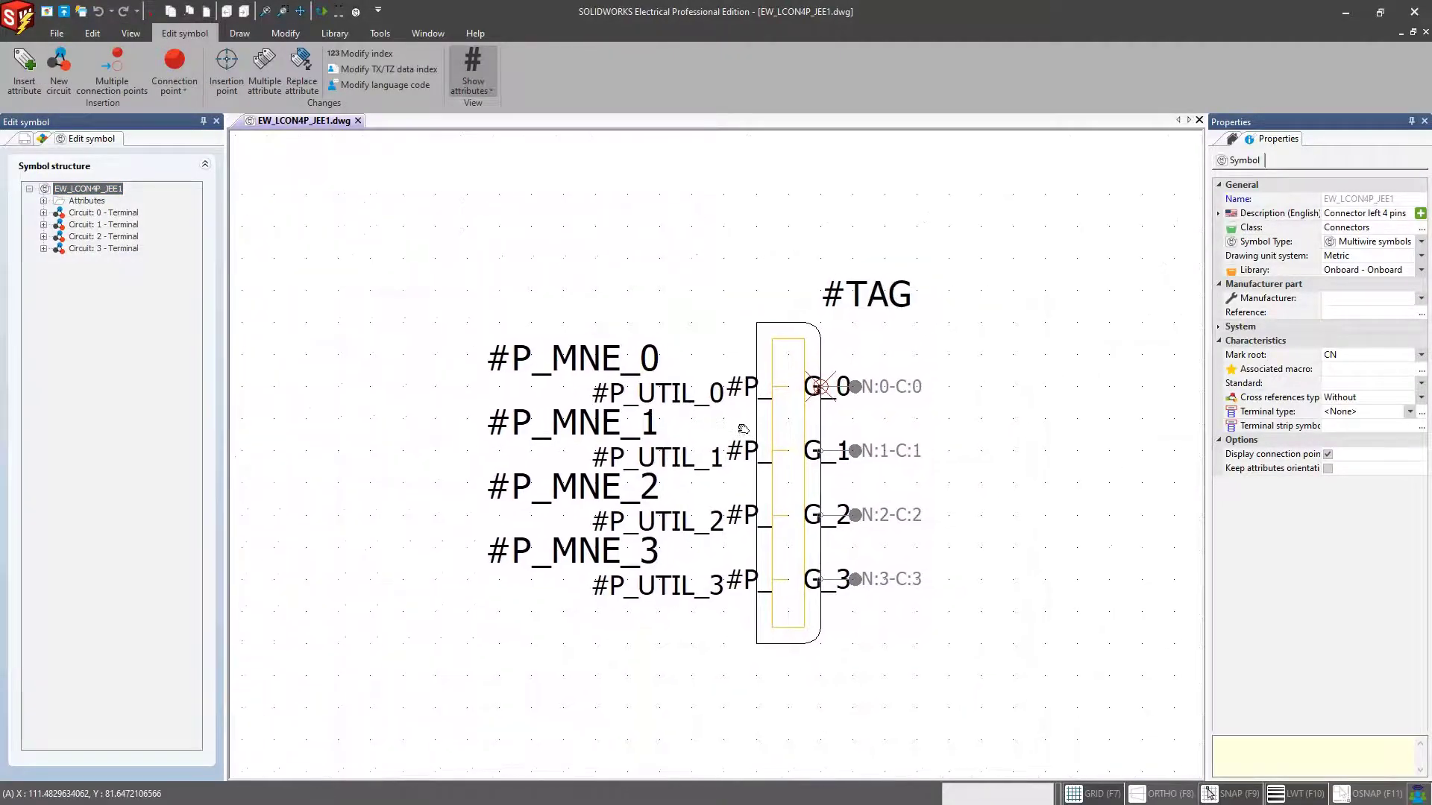
pyautogui.moveTo(1204, 265); pyautogui.dragTo(1164, 259)
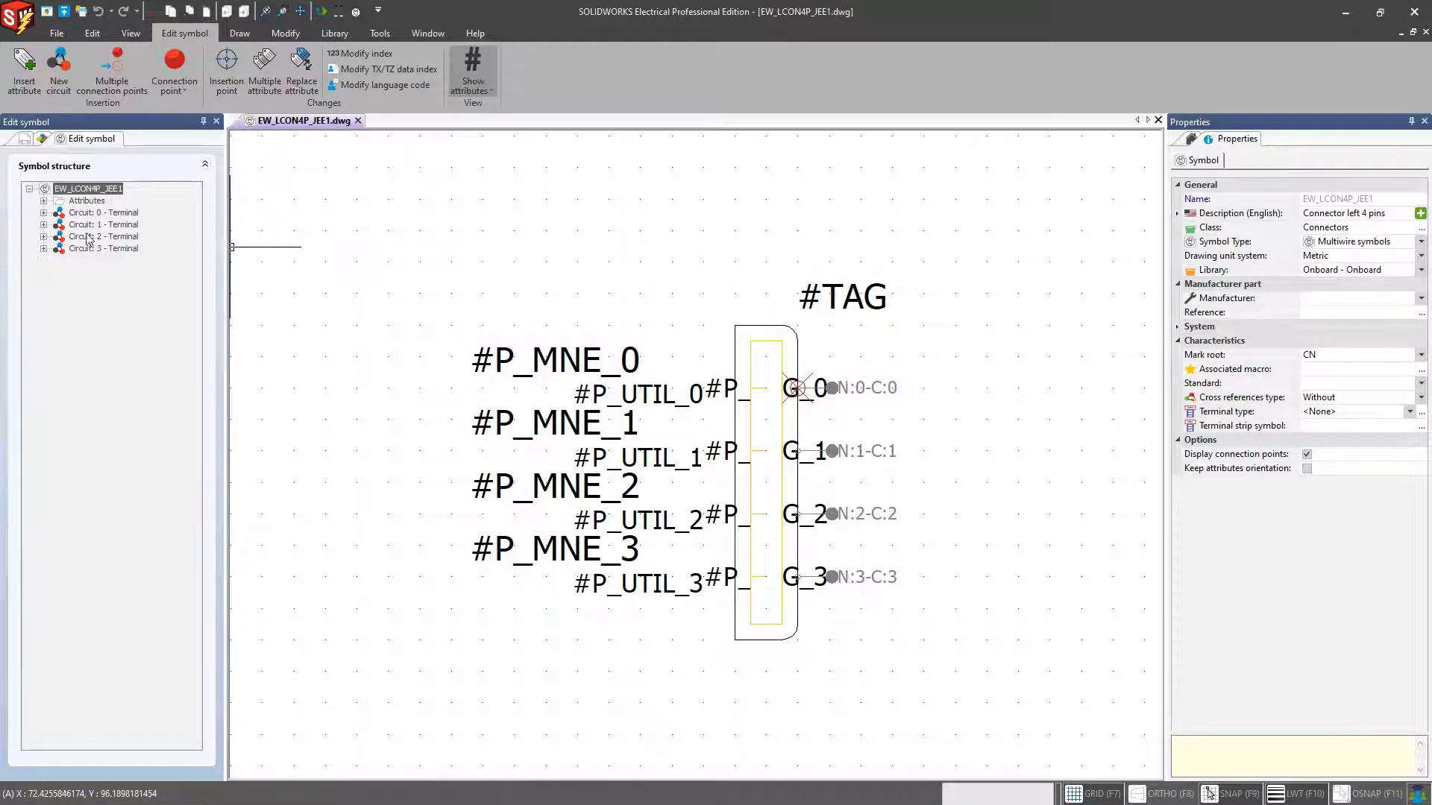
# Step: Expand Attributes and Circuits 0 through 3 in the Symbol structure tree
pyautogui.click(43, 201)
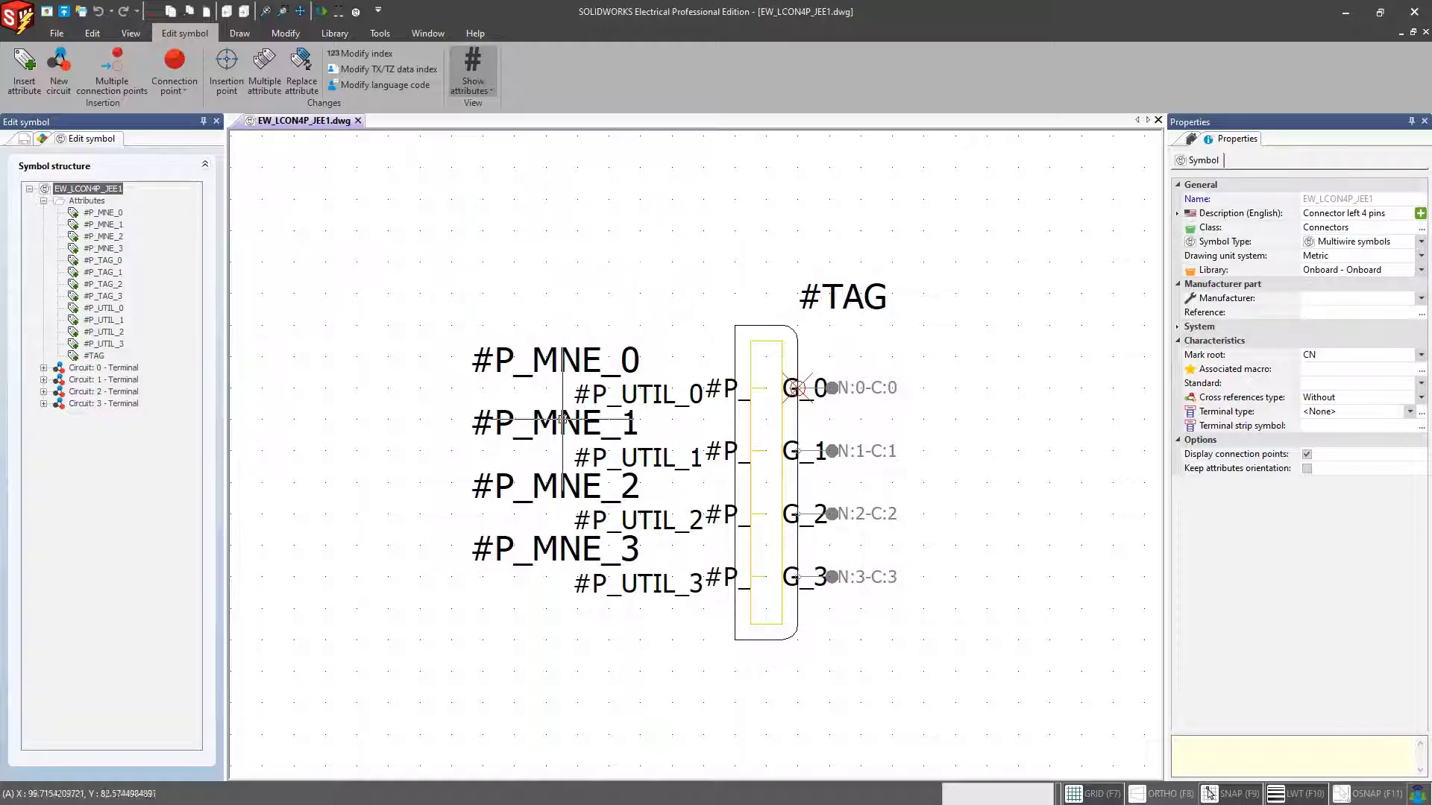
pyautogui.click(44, 368)
pyautogui.click(43, 392)
pyautogui.click(43, 427)
pyautogui.click(43, 415)
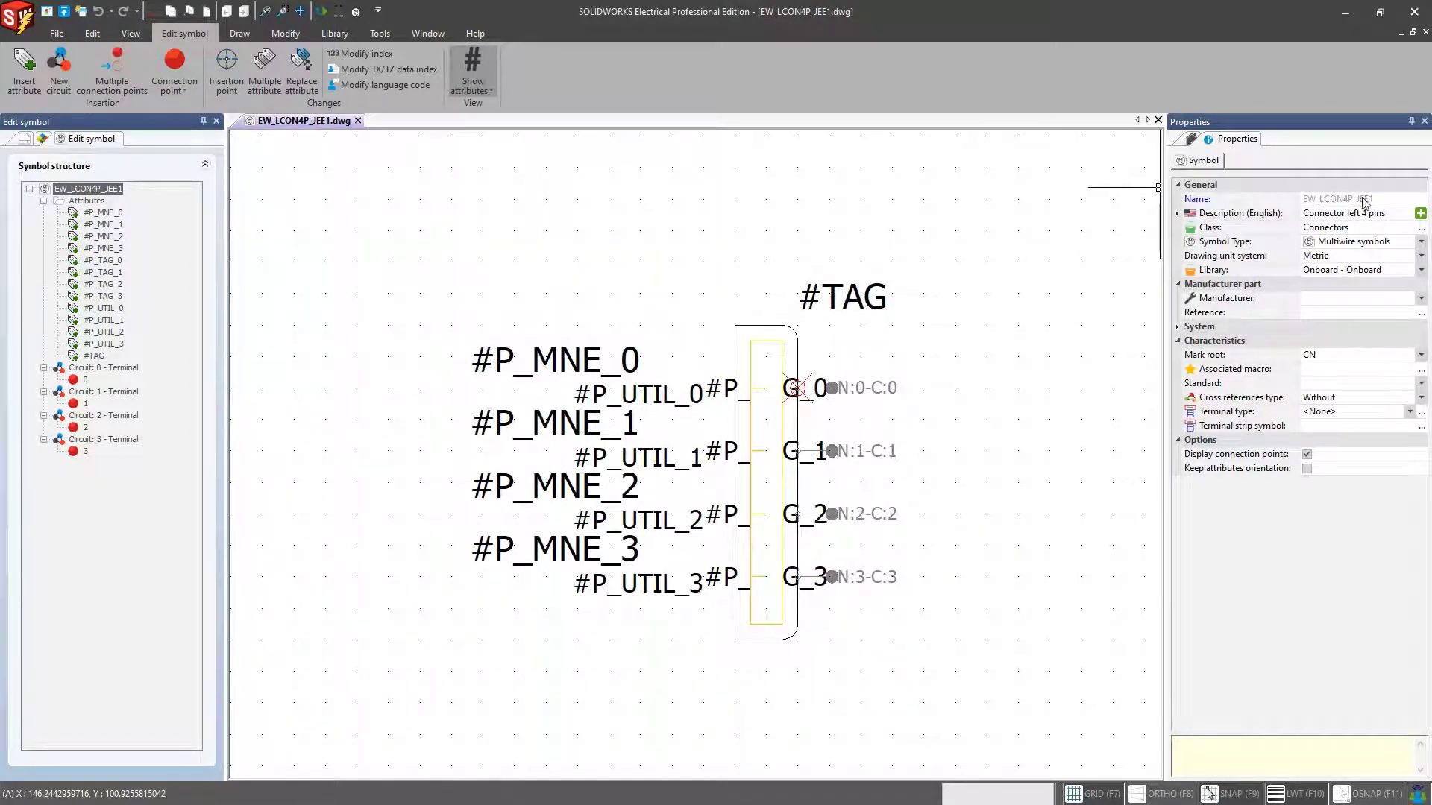
# Step: Append _GND to the English description so it reads 'Connector left 4 pins_GND'
pyautogui.moveTo(1373, 200); pyautogui.dragTo(1359, 200)
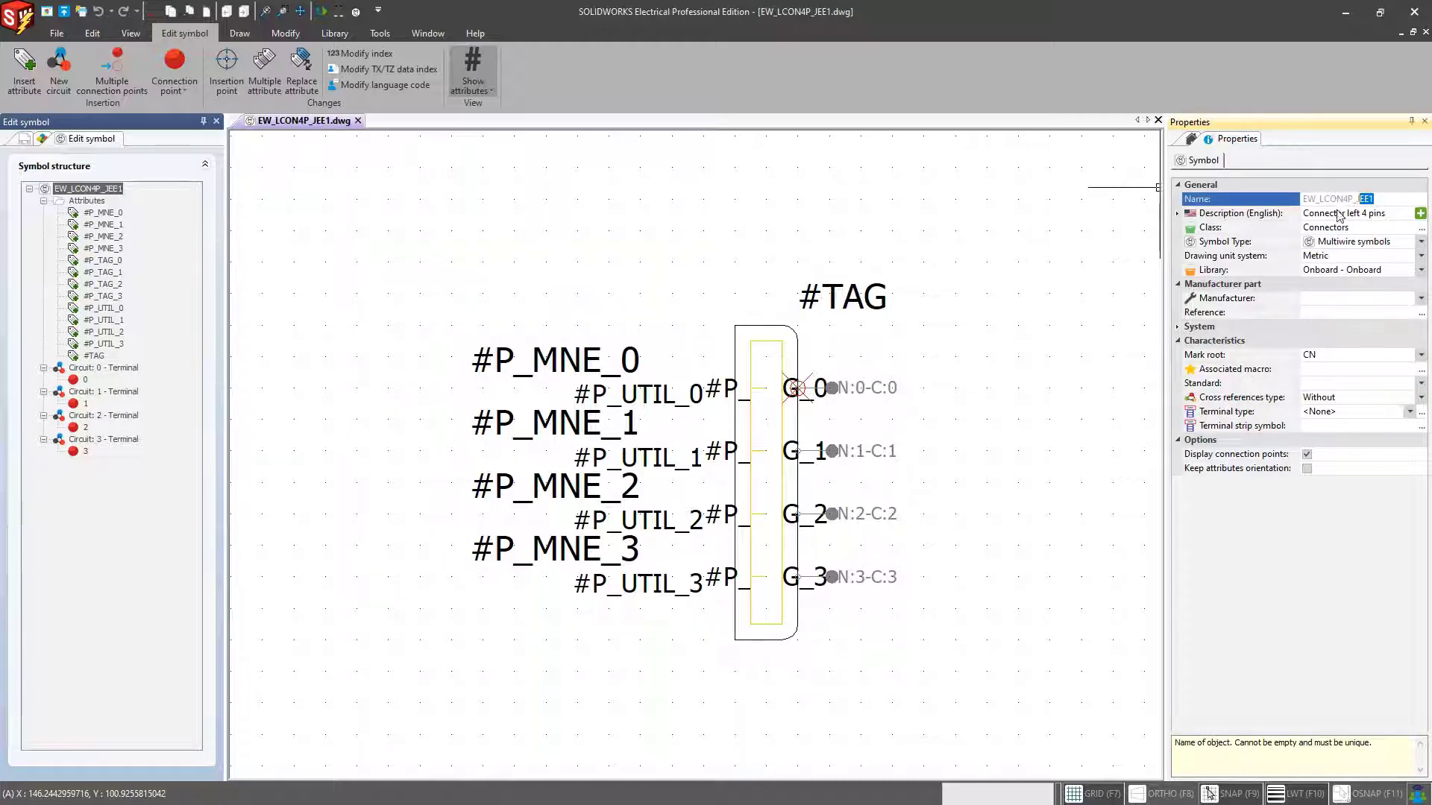
pyautogui.moveTo(1337, 213); pyautogui.dragTo(1304, 214)
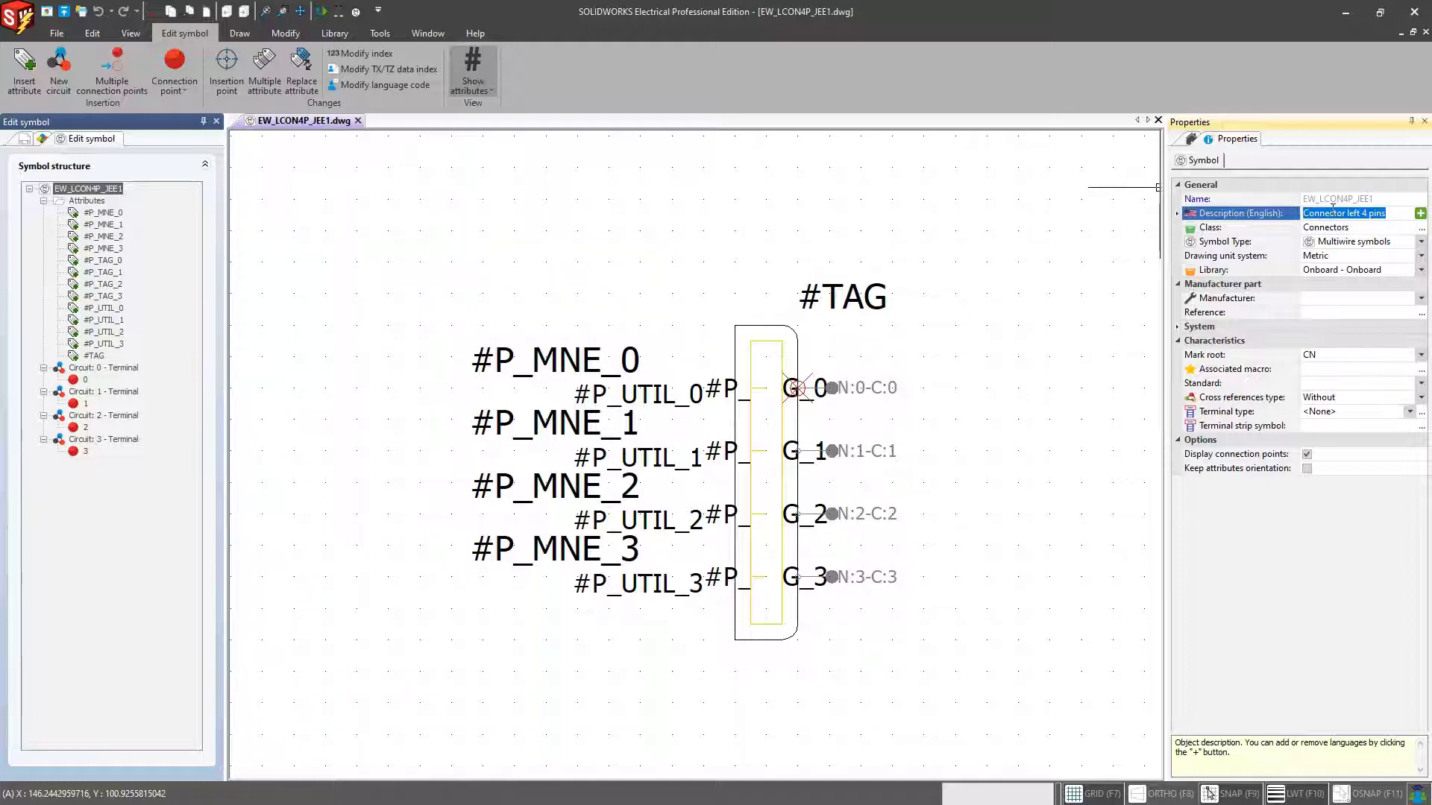
pyautogui.click(1393, 213)
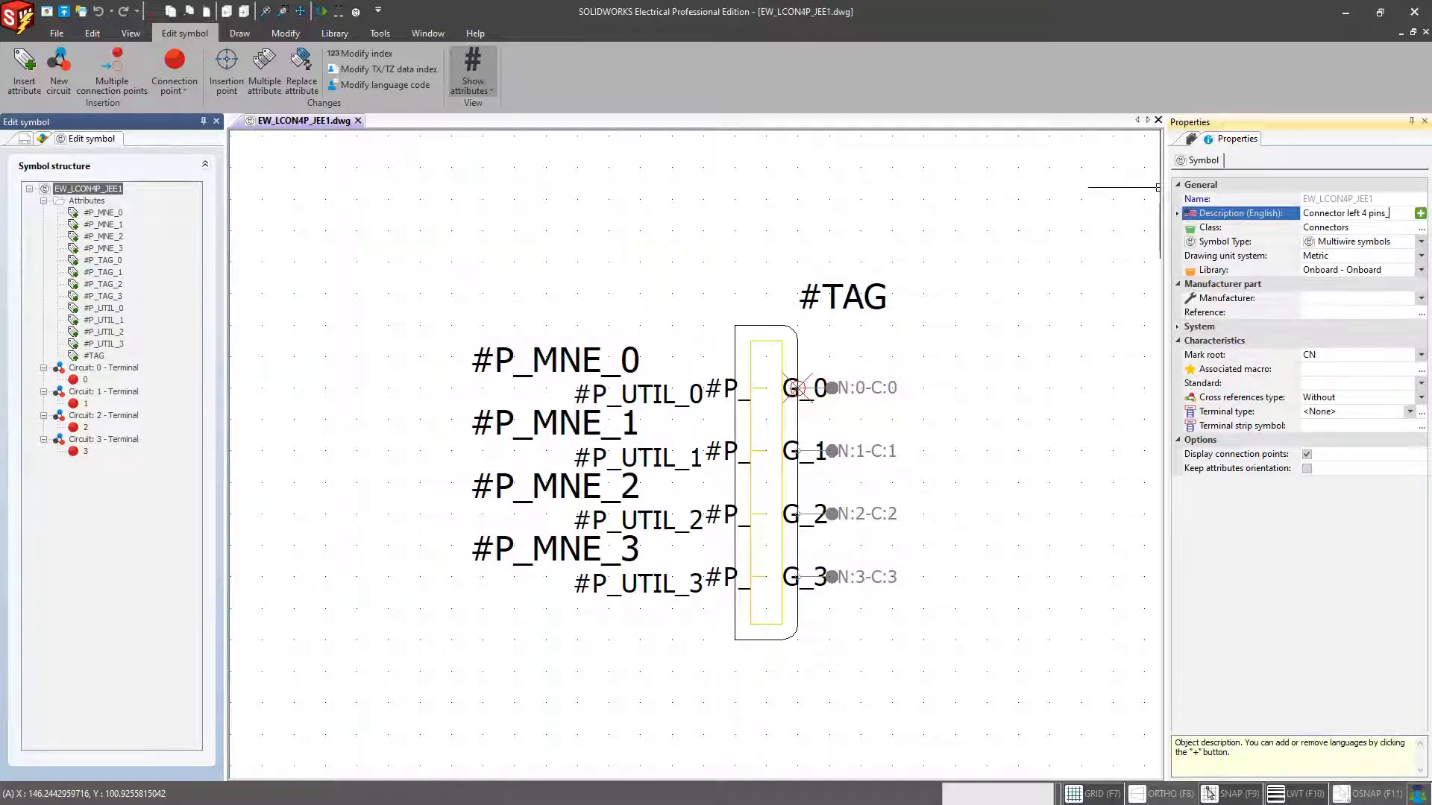
pyautogui.write('_GND')
pyautogui.click(1420, 270)
# Step: Set Library to 'USER - Objects created by user' and keep Metric drawing units
pyautogui.click(776, 386)
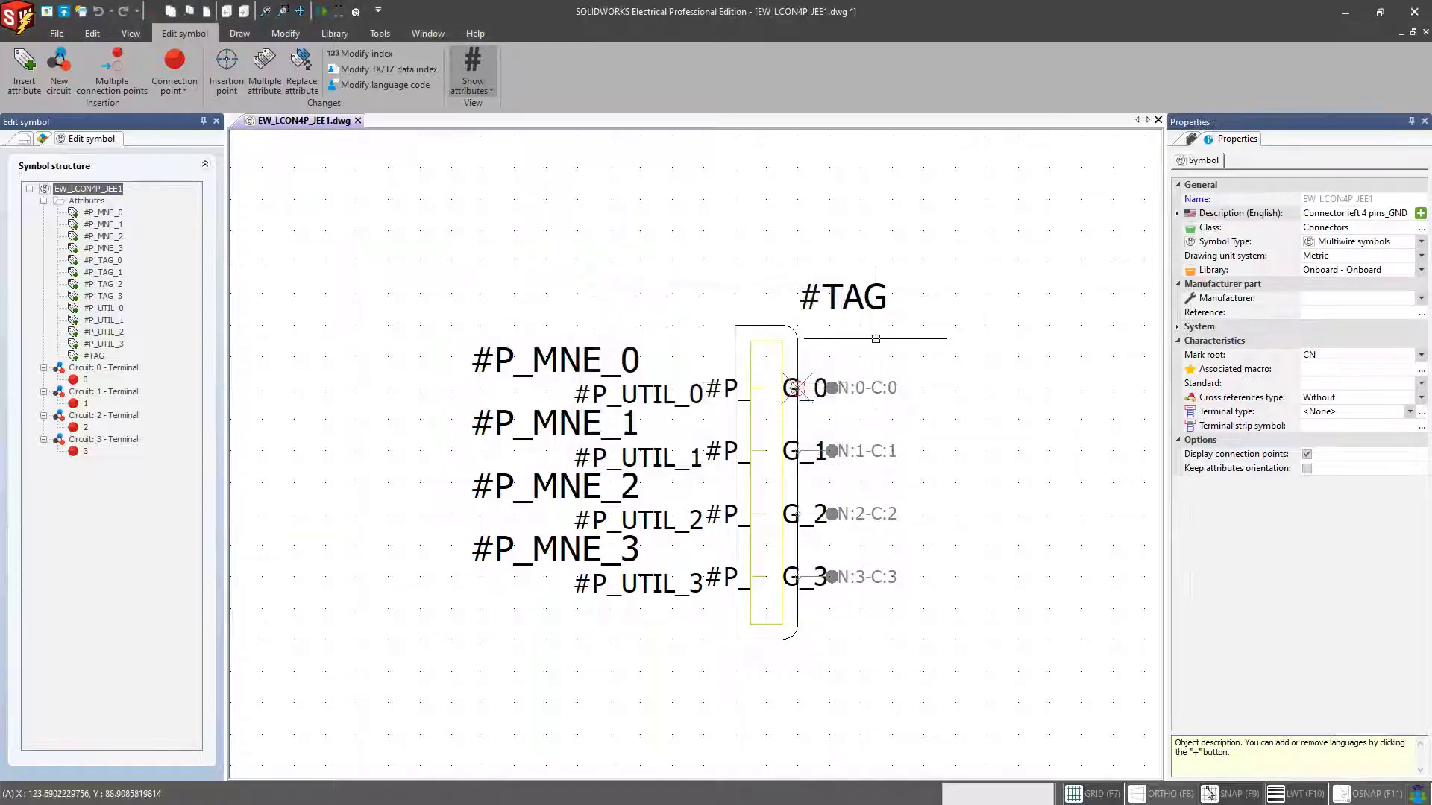
pyautogui.click(1422, 270)
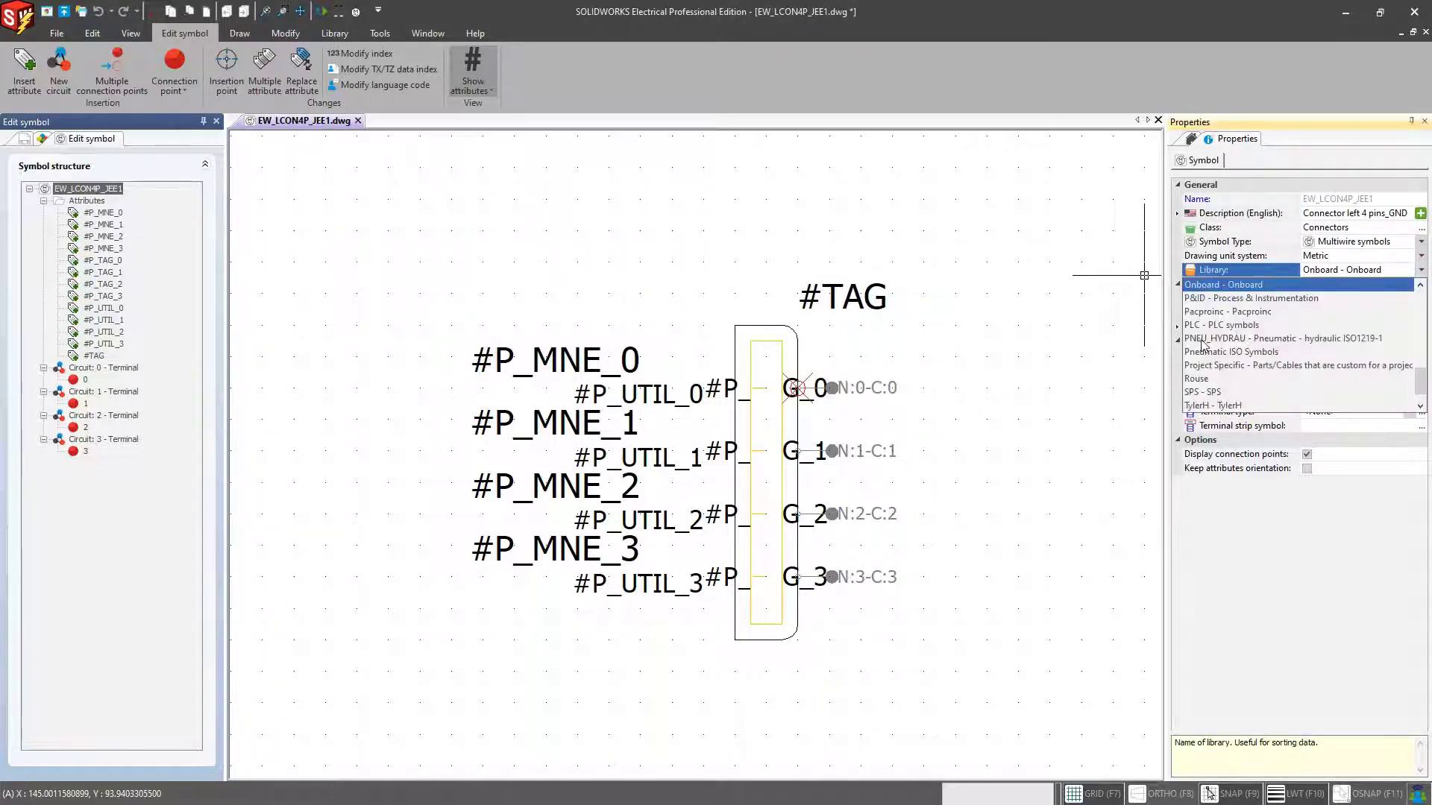
pyautogui.scroll(-2, 1250, 343)
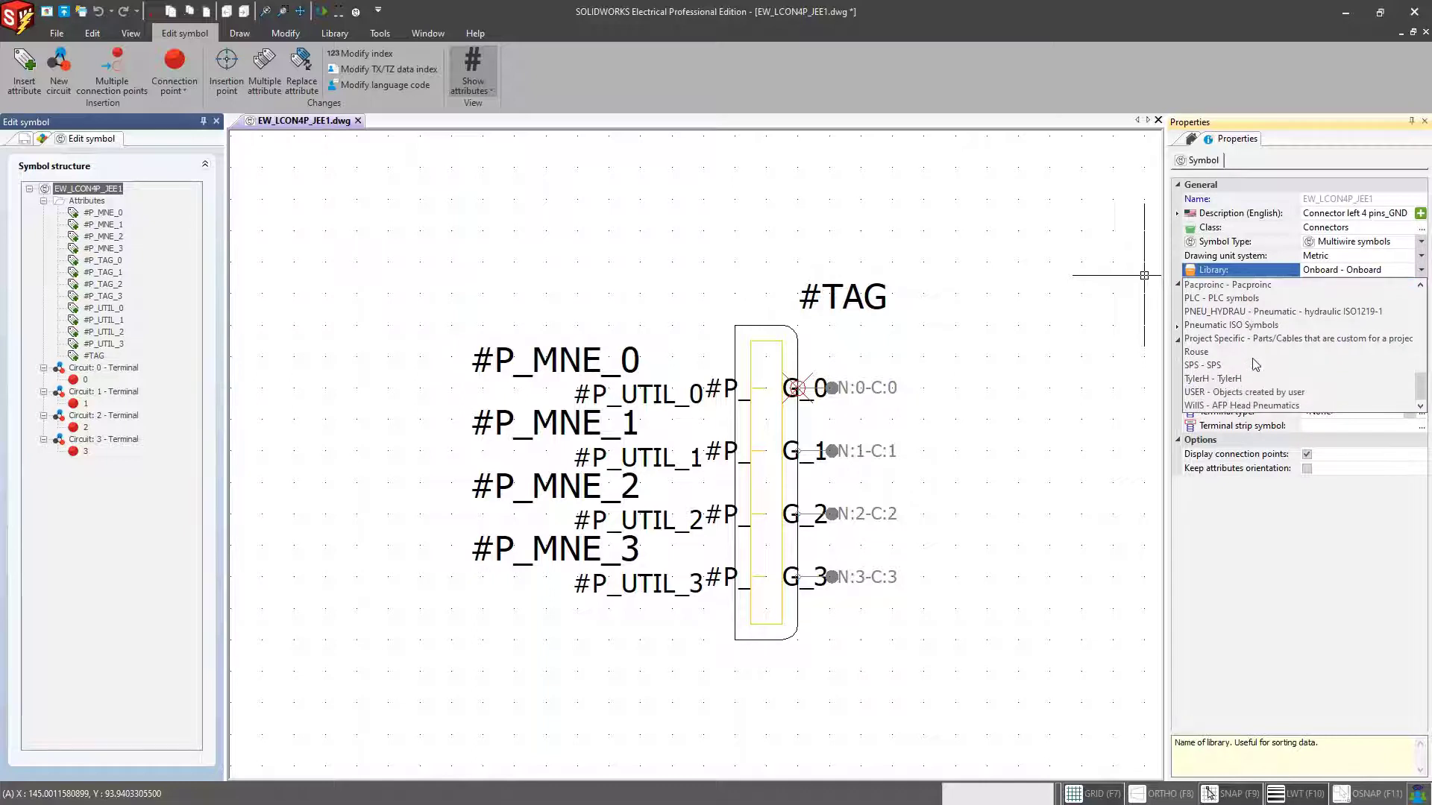
pyautogui.click(1250, 392)
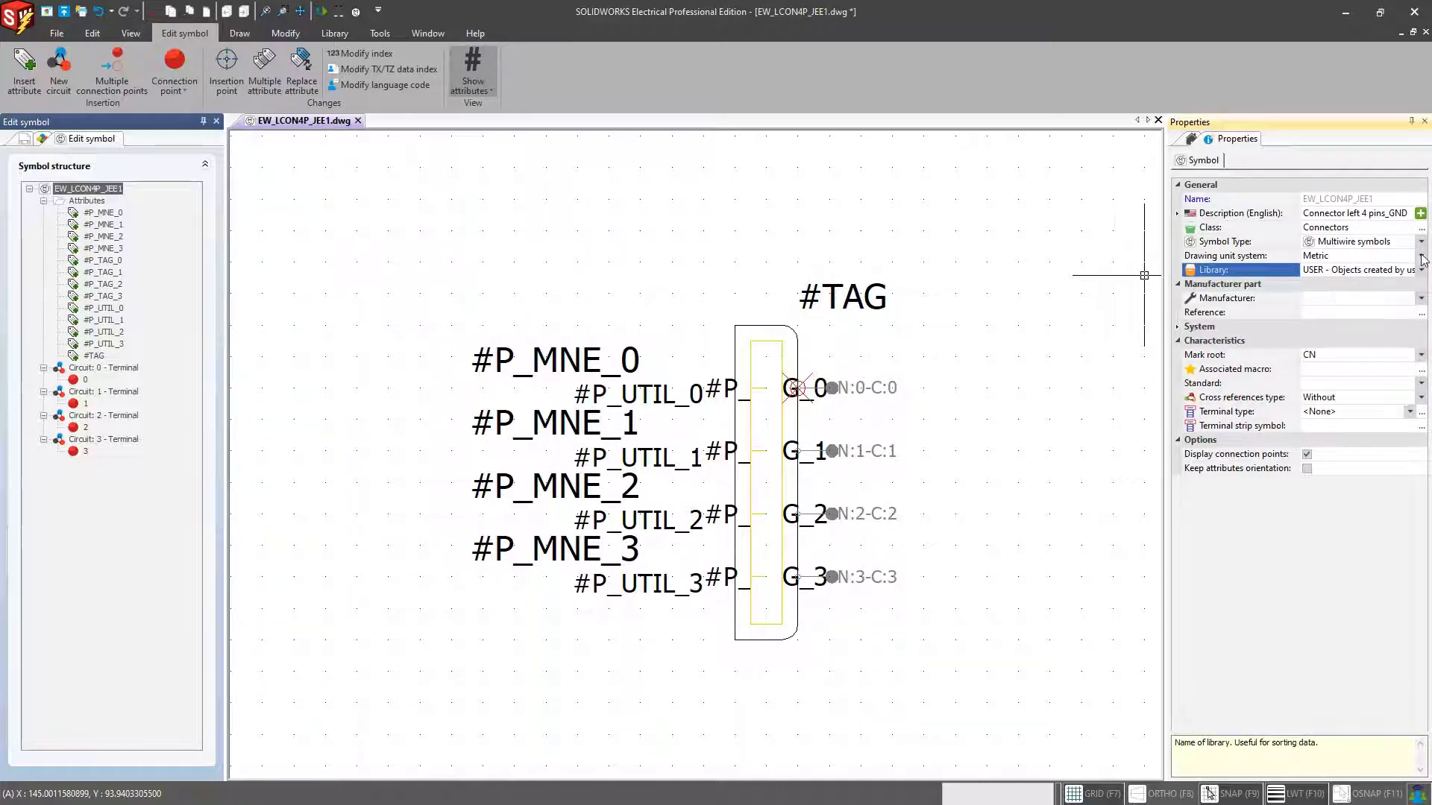
pyautogui.click(1374, 257)
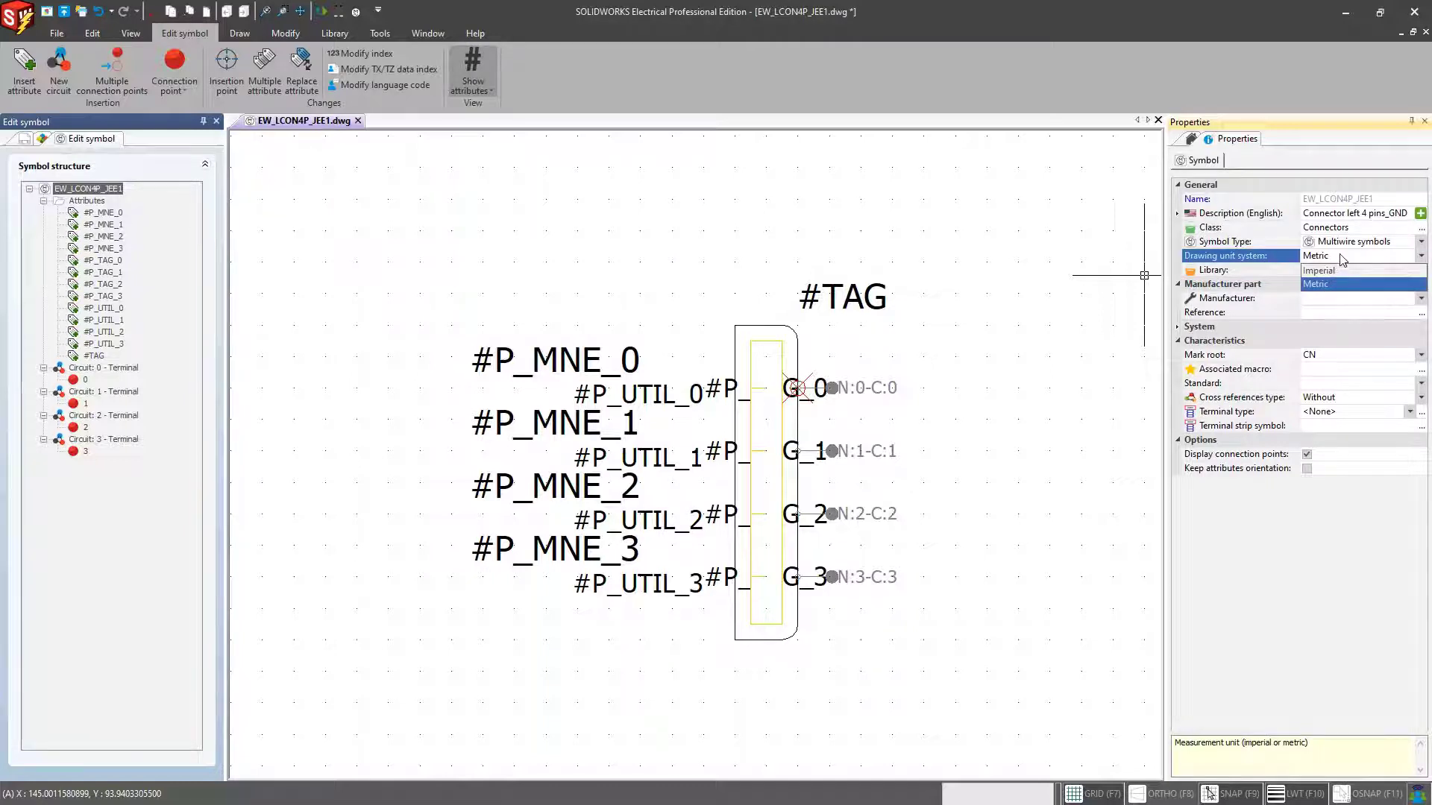
pyautogui.click(1342, 260)
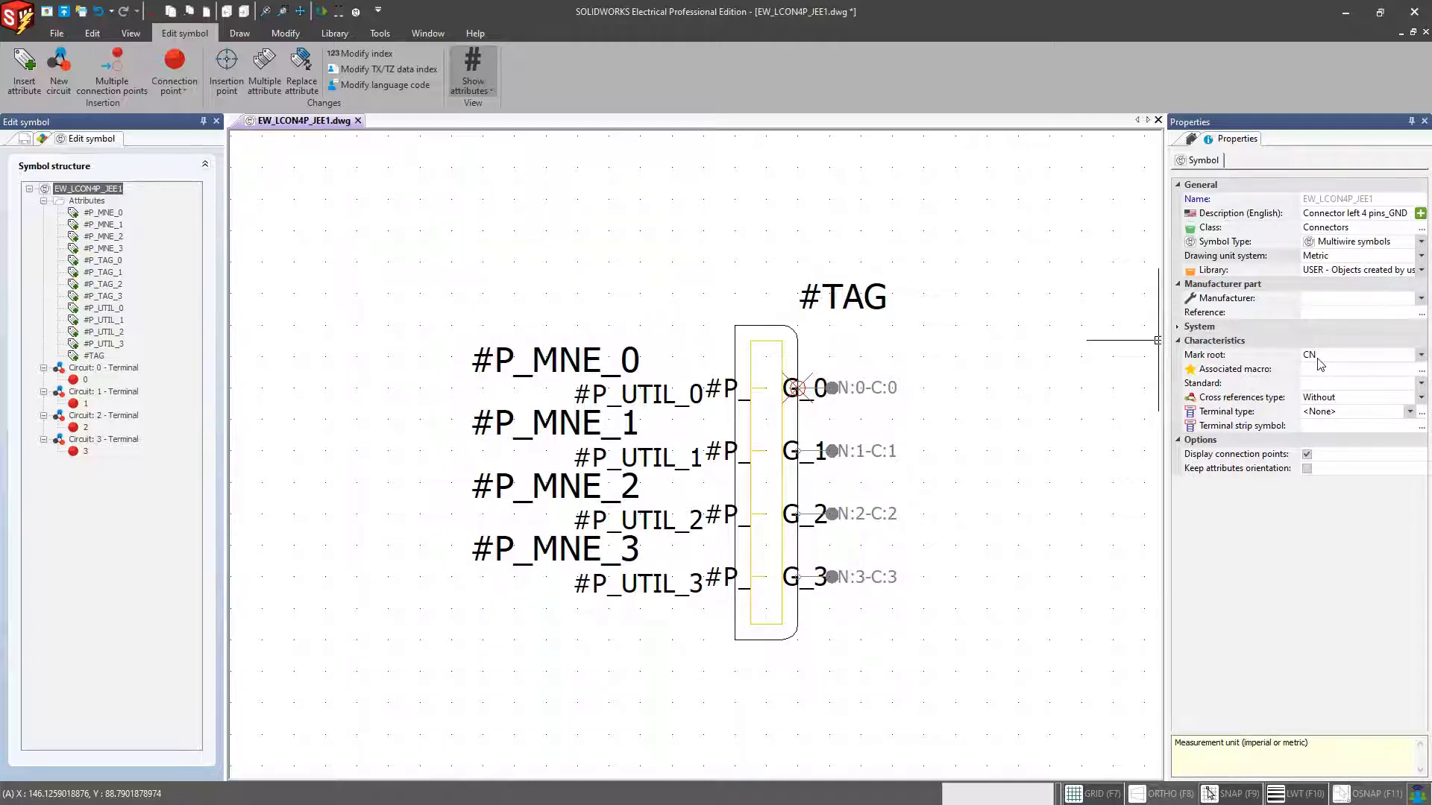
# Step: Change the symbol's mark root from CN to PL
pyautogui.click(1317, 359)
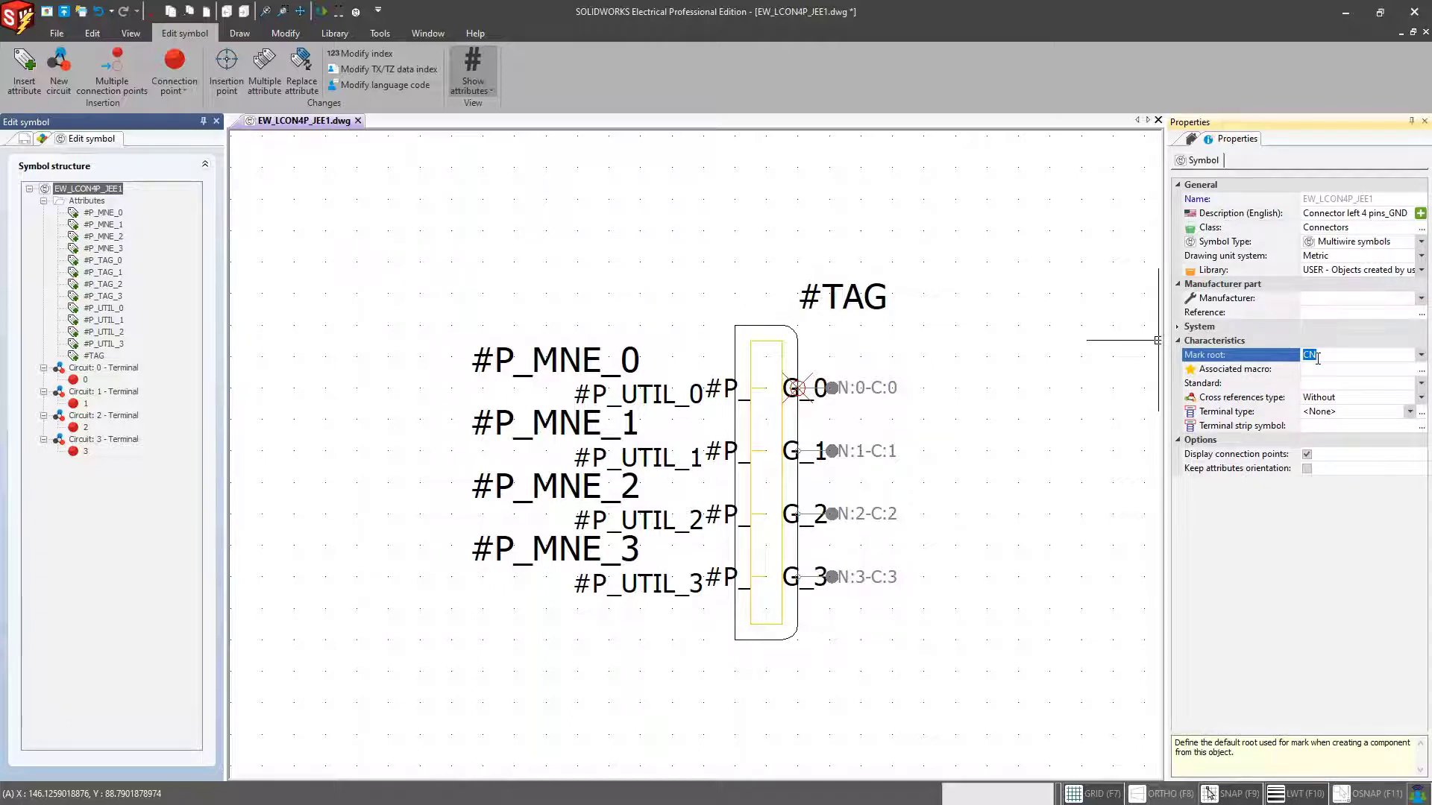
pyautogui.write('PL')
pyautogui.click(1119, 362)
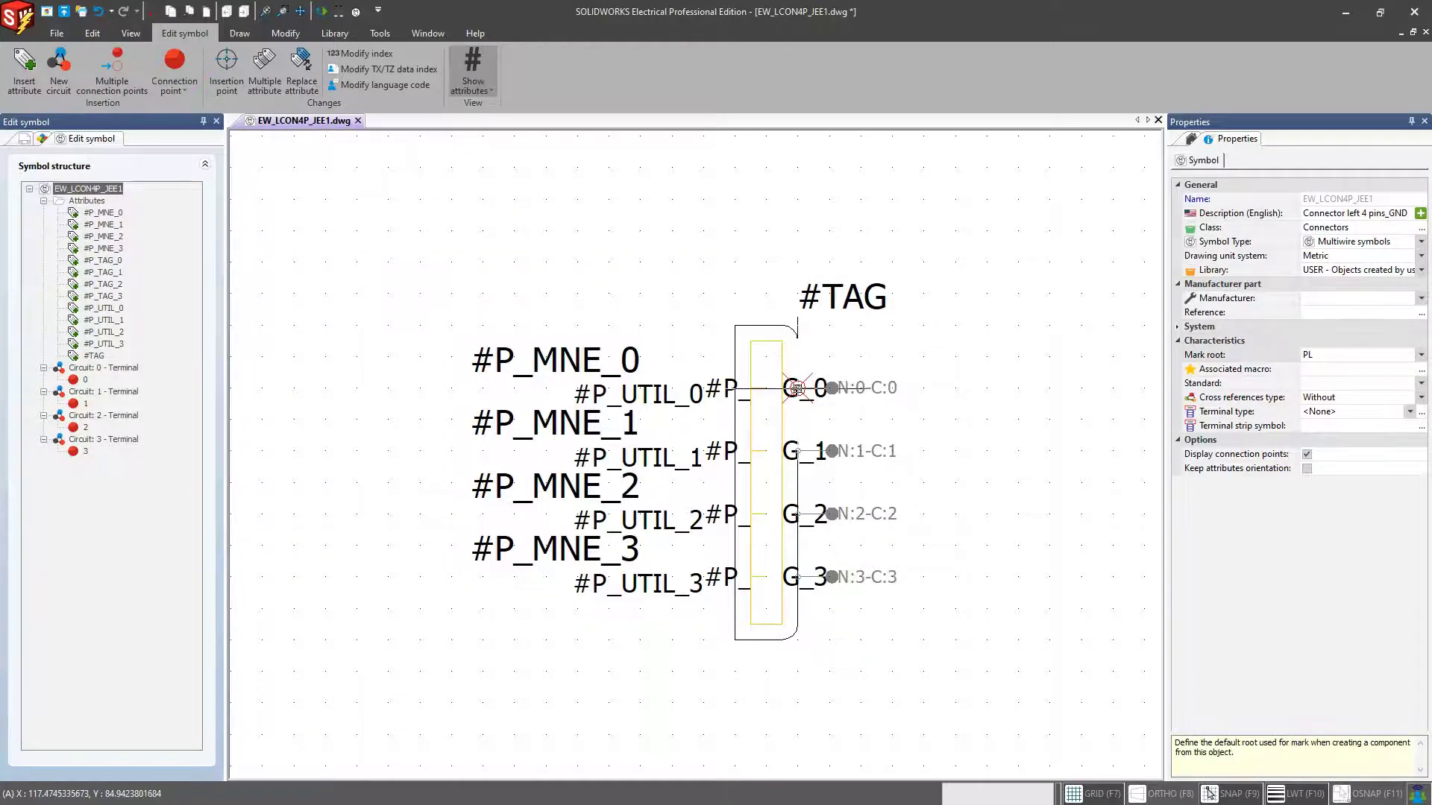
pyautogui.scroll(4, 797, 388)
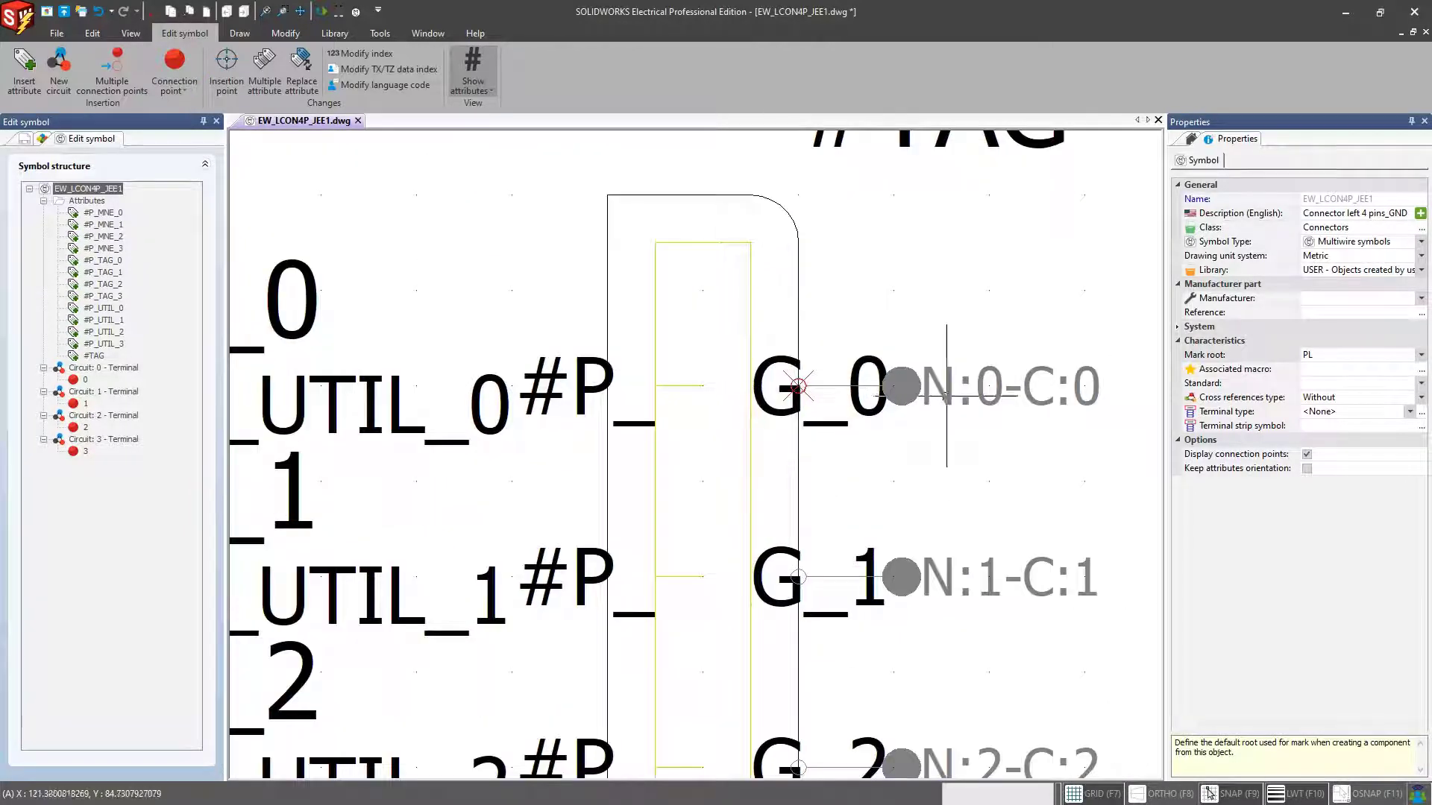
pyautogui.scroll(-5, 945, 395)
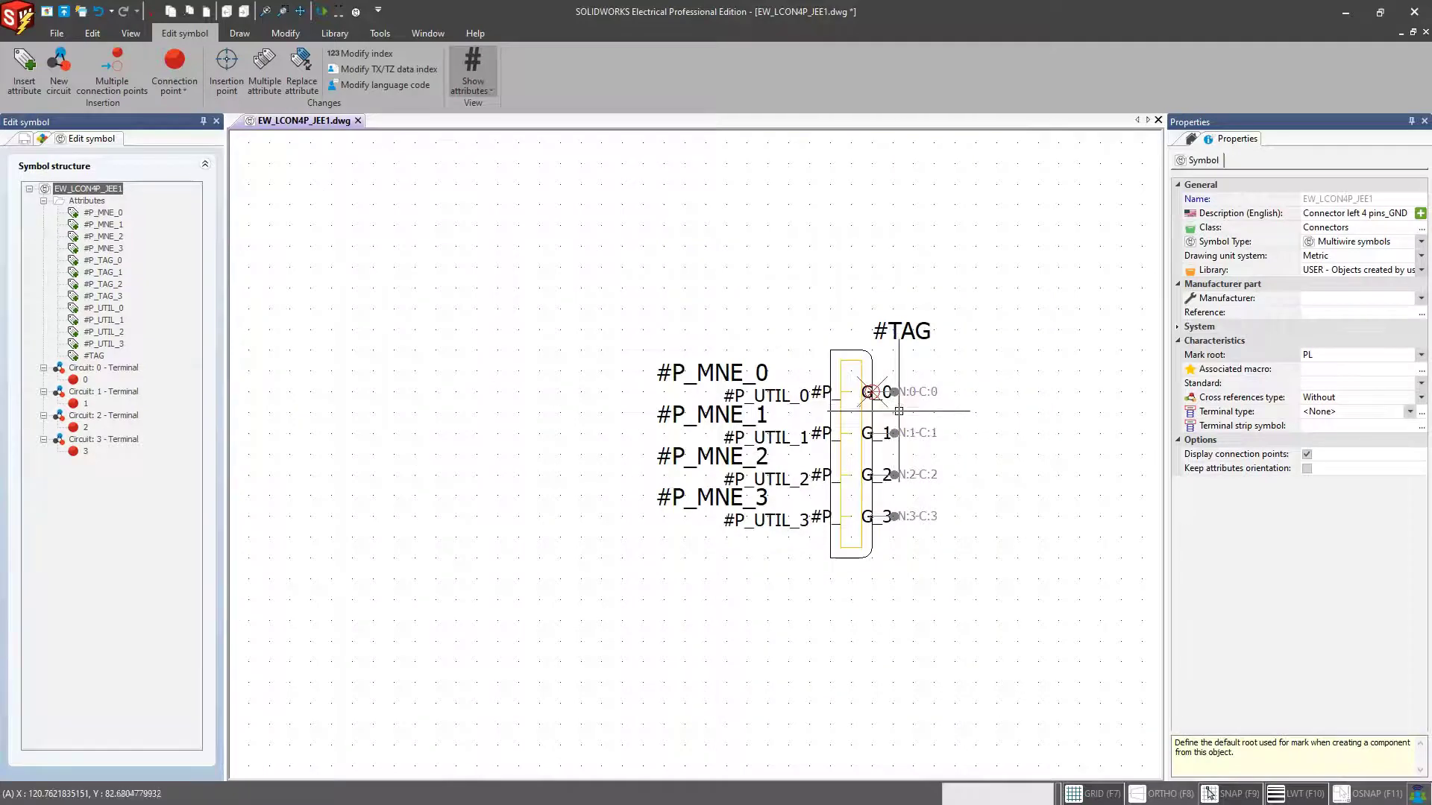
pyautogui.scroll(3, 899, 411)
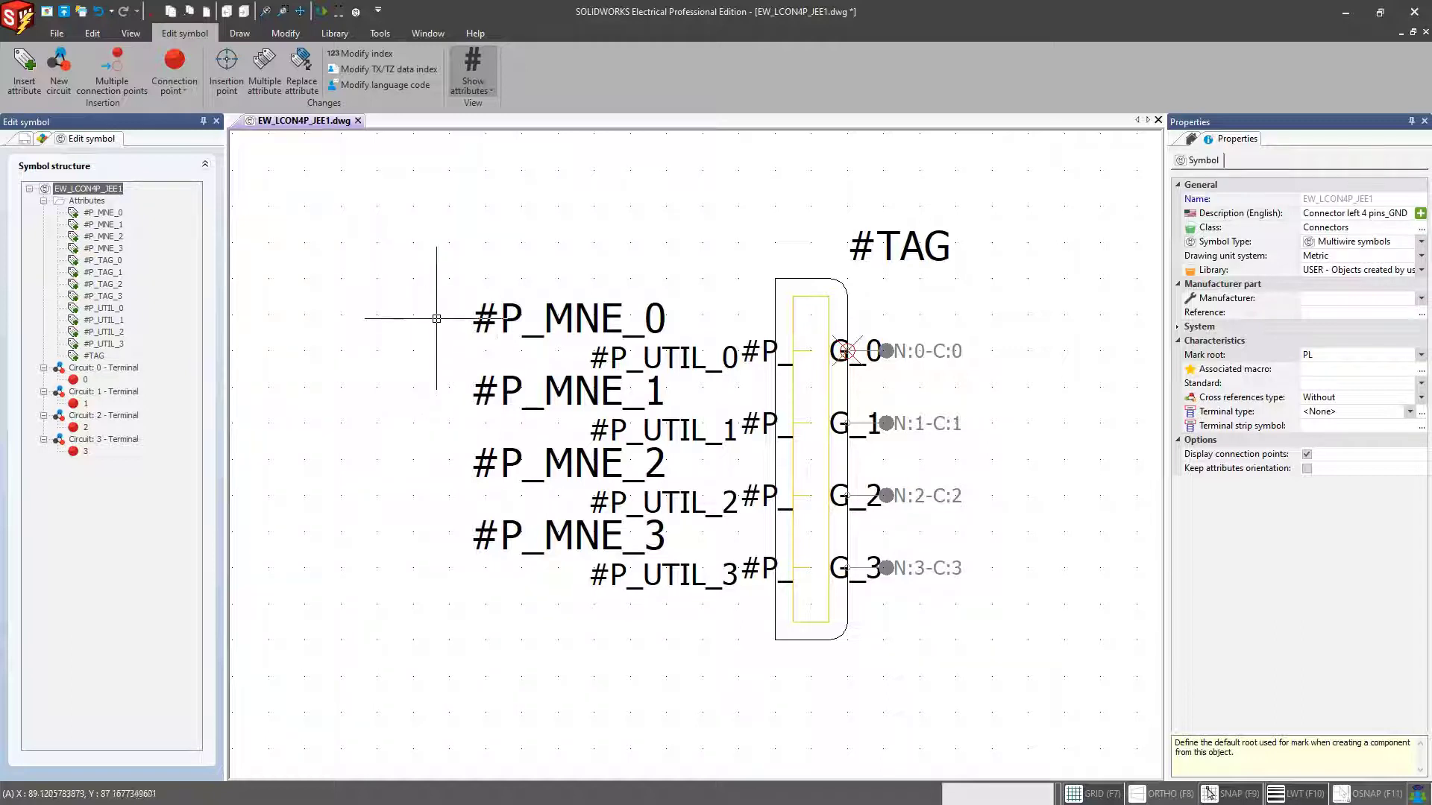
# Step: Place the symbol's insertion point on the G_0 connection point, pin 1
pyautogui.moveTo(790, 350)
pyautogui.mouseDown(button='middle')
pyautogui.moveTo(734, 302)
pyautogui.moveTo(782, 339)
pyautogui.mouseUp(button='middle')
pyautogui.scroll(3, 799, 341)
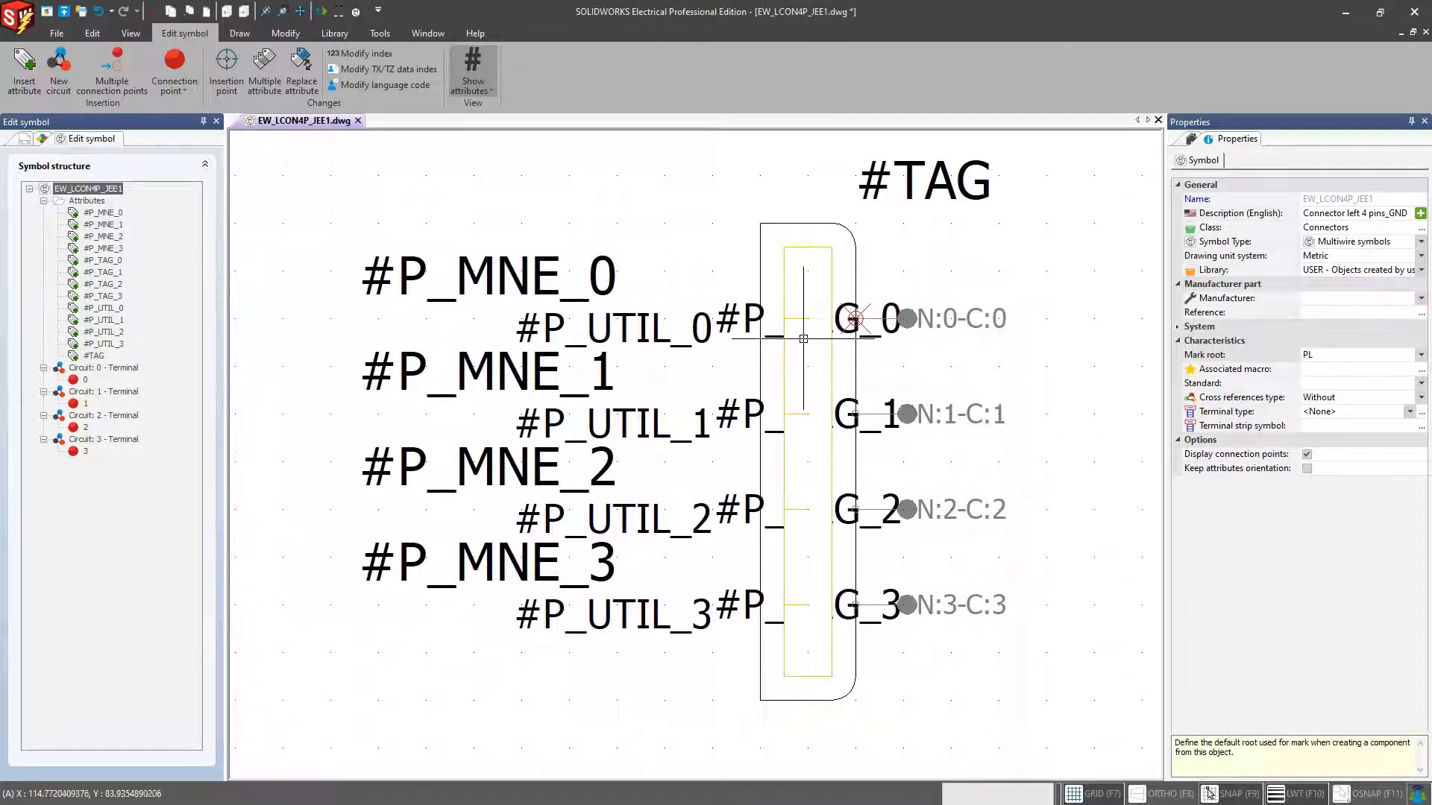
pyautogui.click(230, 80)
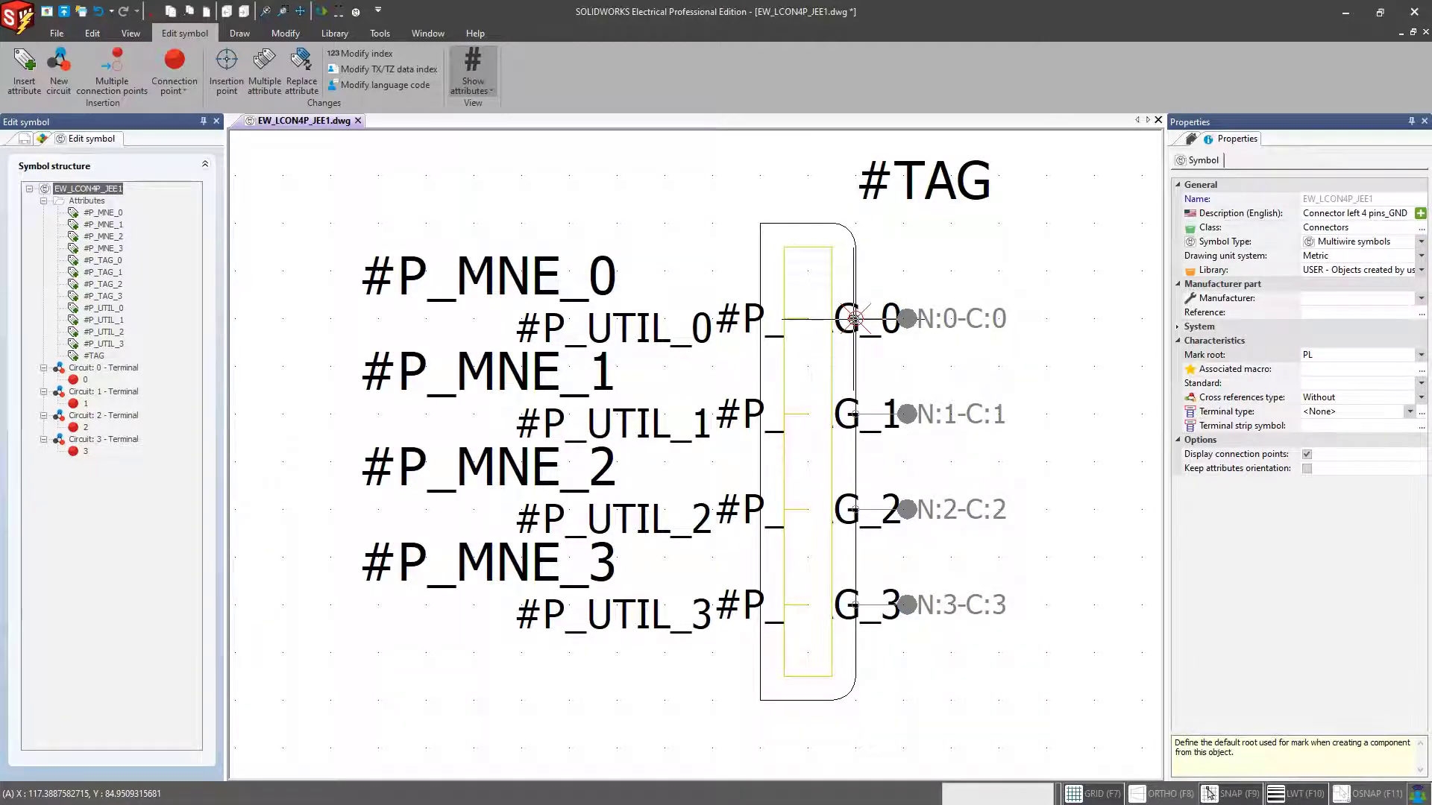
pyautogui.click(227, 70)
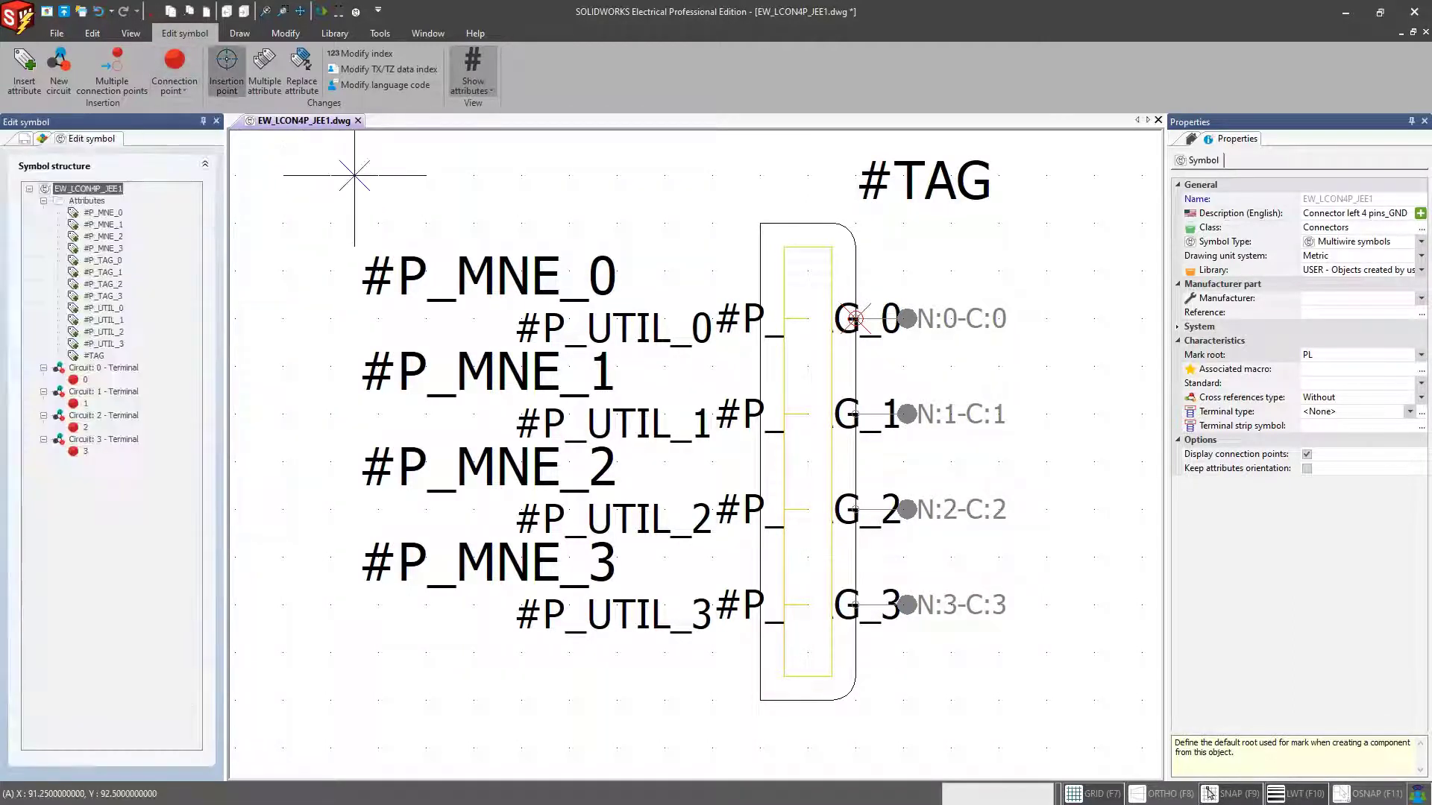
pyautogui.click(360, 185)
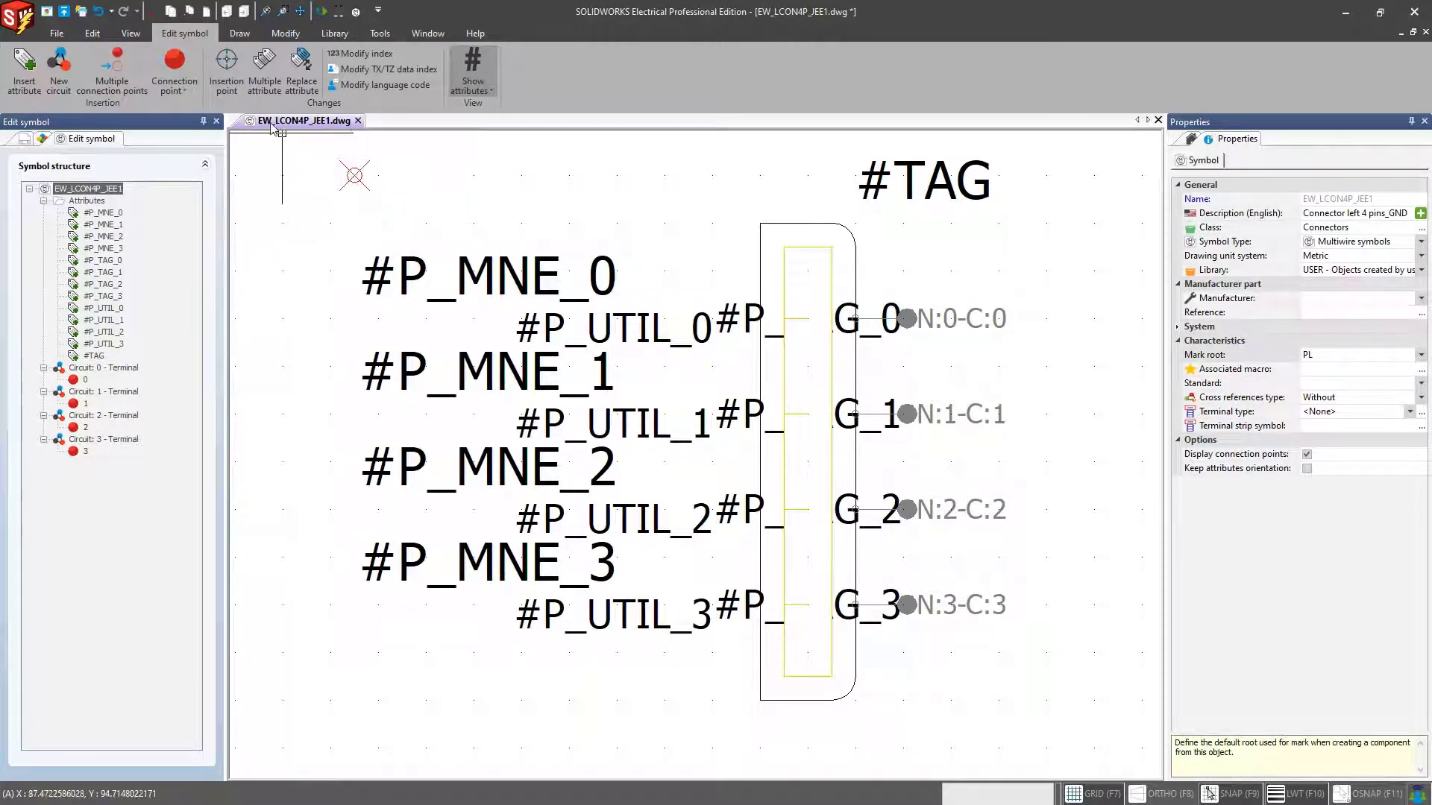
pyautogui.click(226, 70)
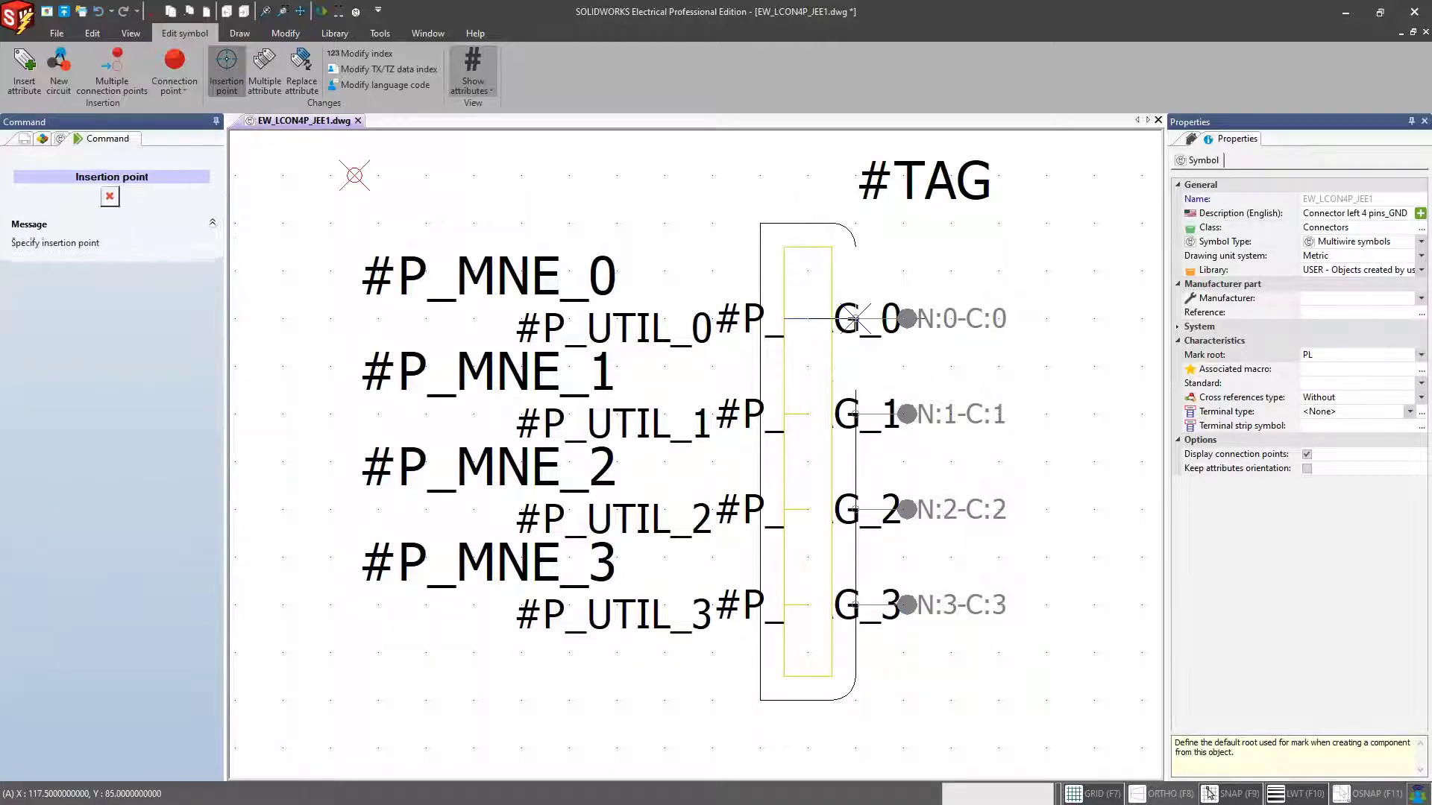
pyautogui.click(854, 318)
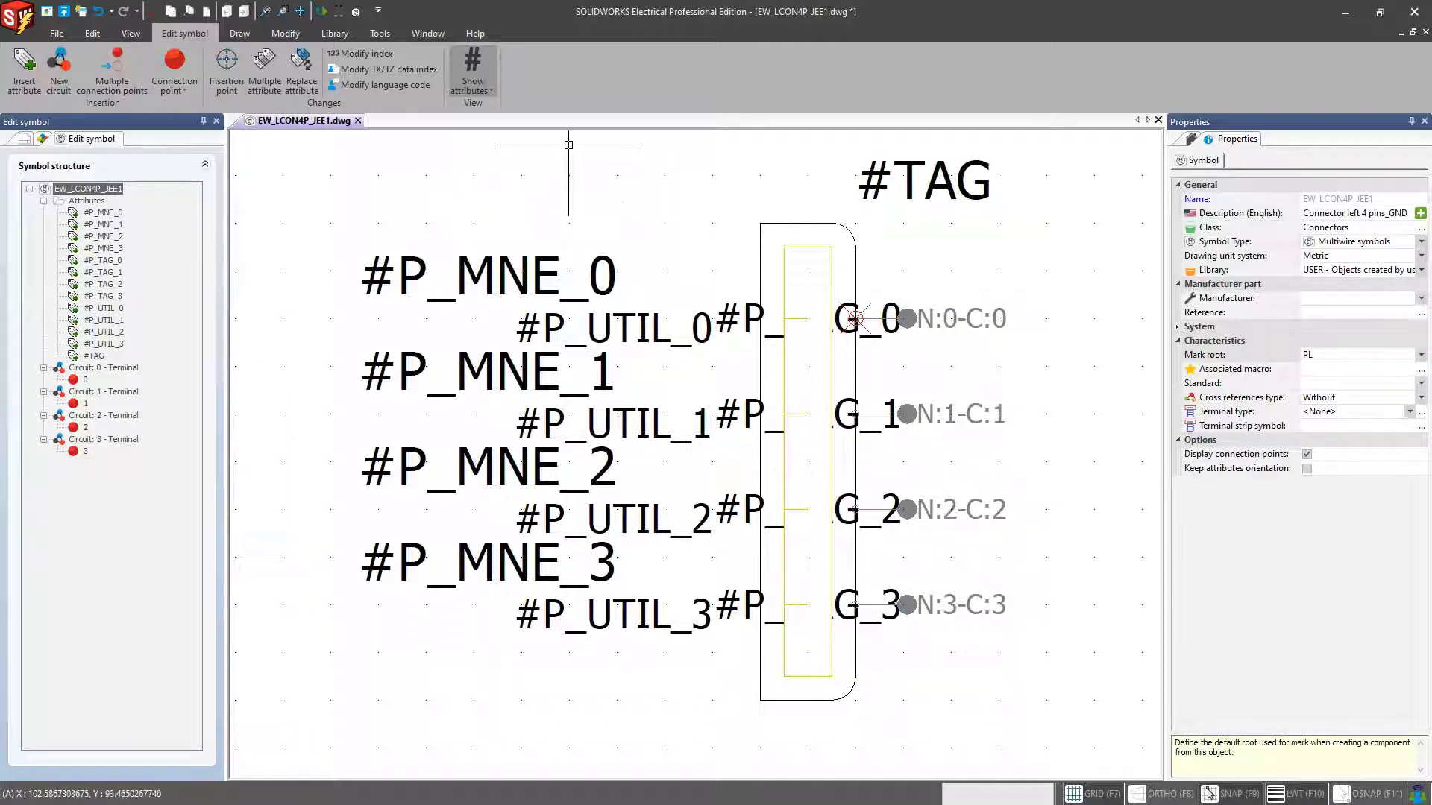
# Step: Save the EW_LCON4P_JEE1 connector symbol drawing
pyautogui.click(286, 33)
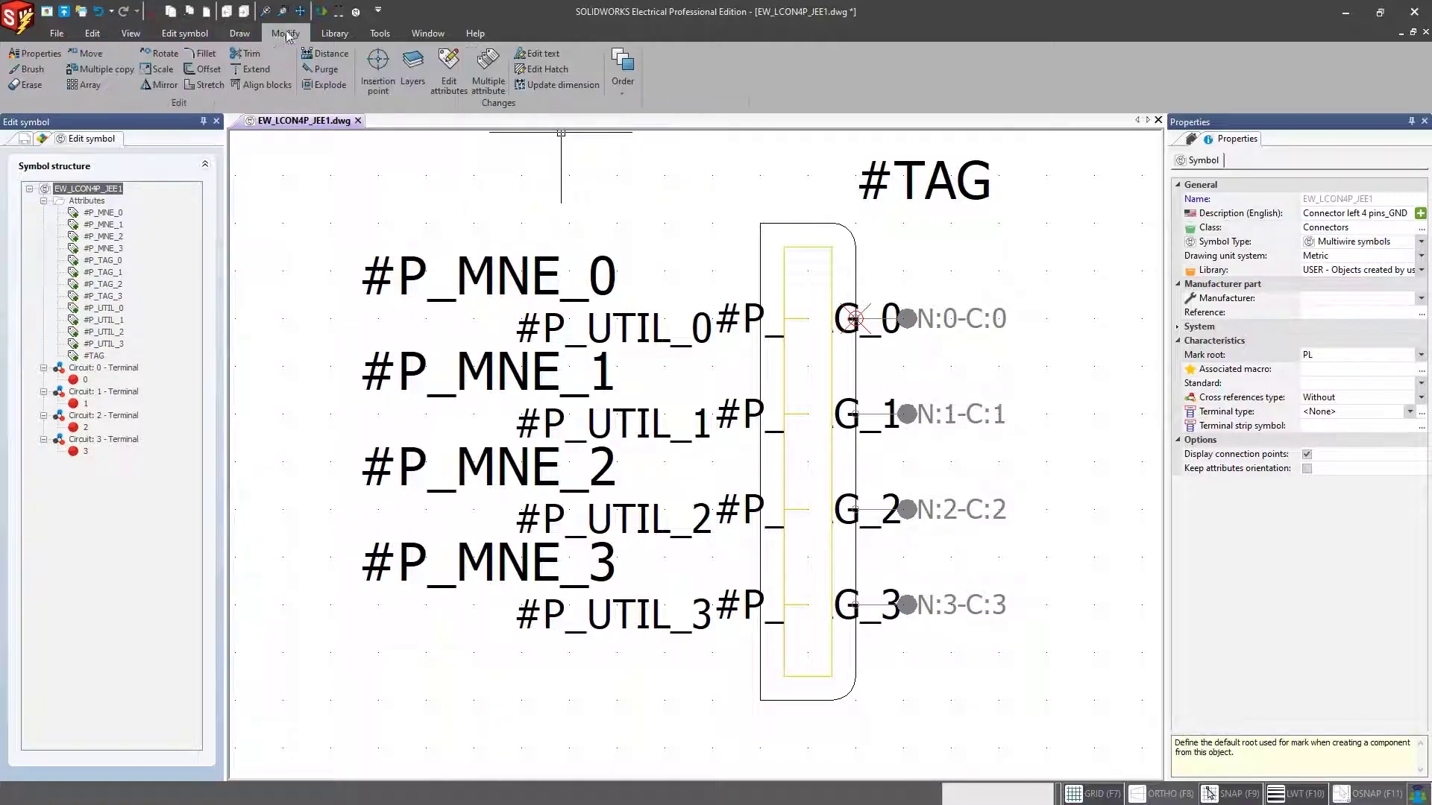
pyautogui.click(66, 20)
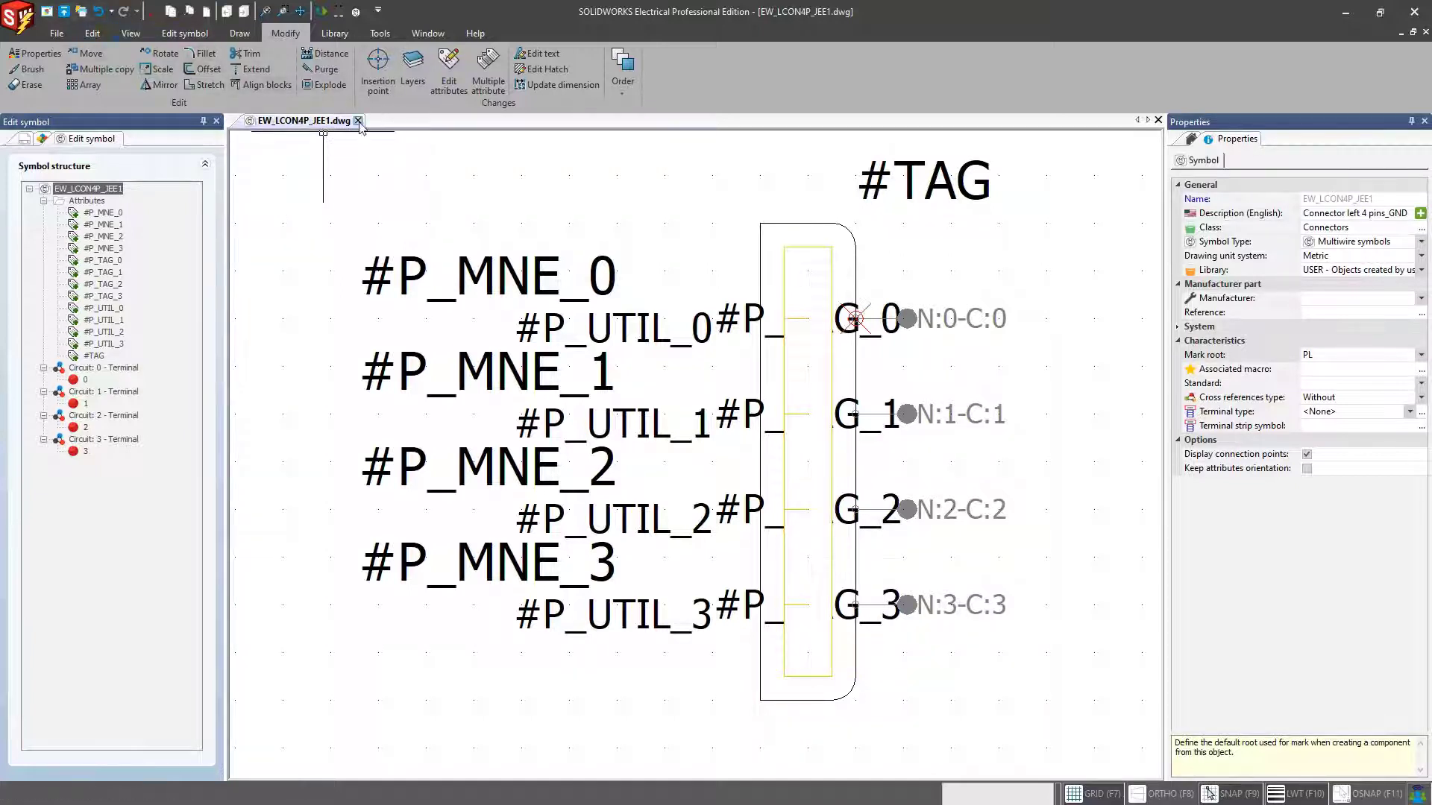
# Step: Close EW_LCON4P_JEE1.dwg without saving the stray #P_MNE_0 attribute move, then show the Library ribbon
pyautogui.click(522, 277)
pyautogui.moveTo(522, 277); pyautogui.dragTo(508, 254)
pyautogui.click(358, 121)
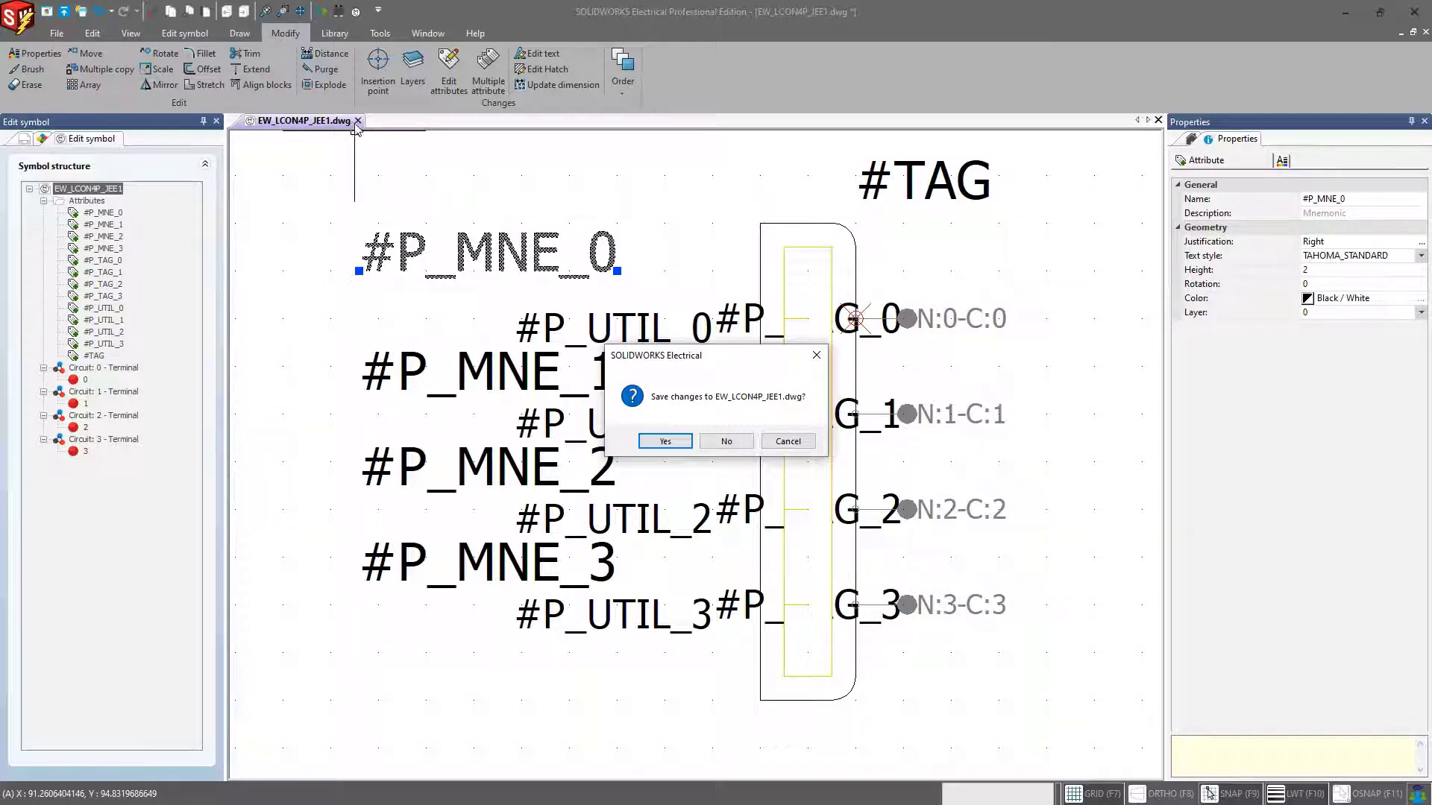
pyautogui.click(726, 441)
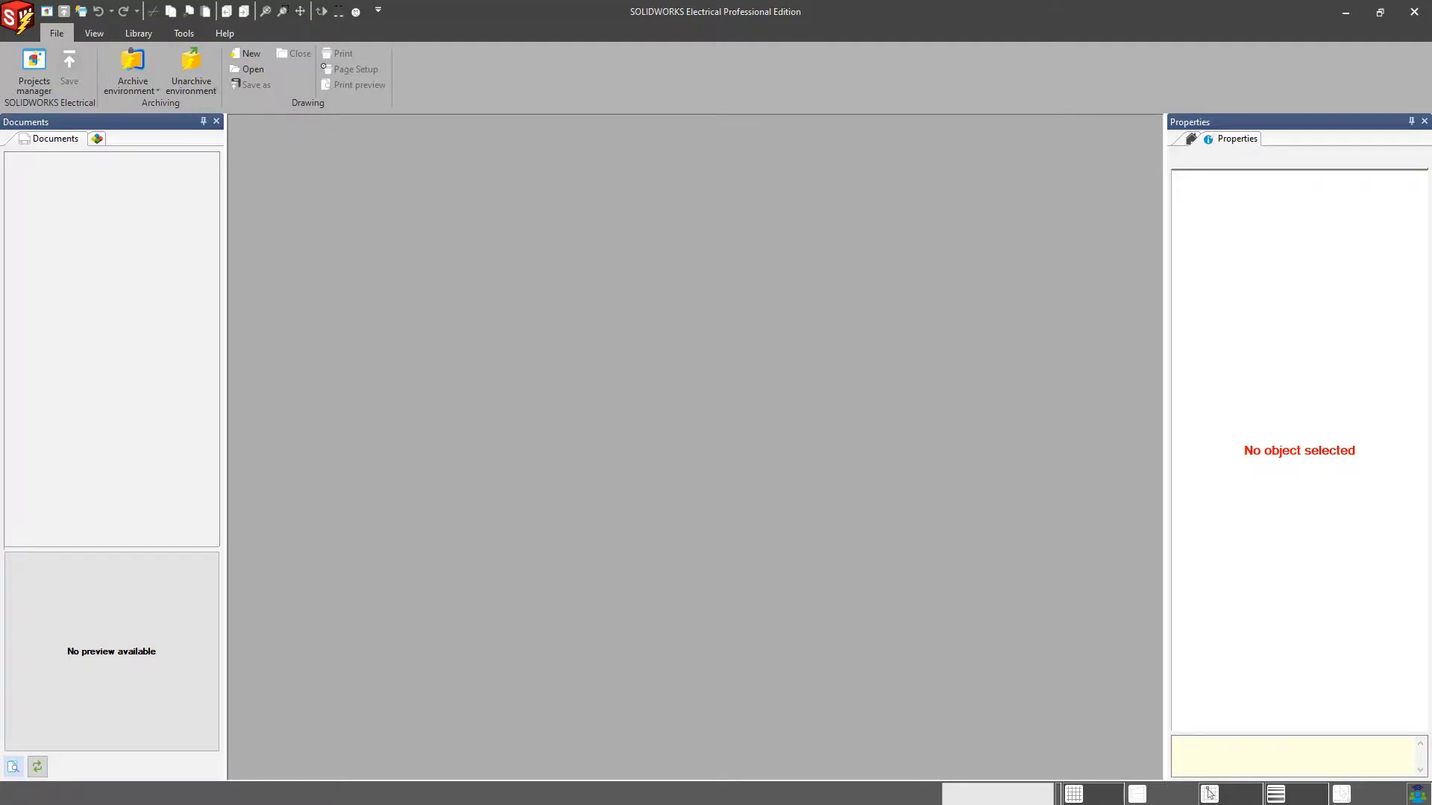
pyautogui.click(138, 33)
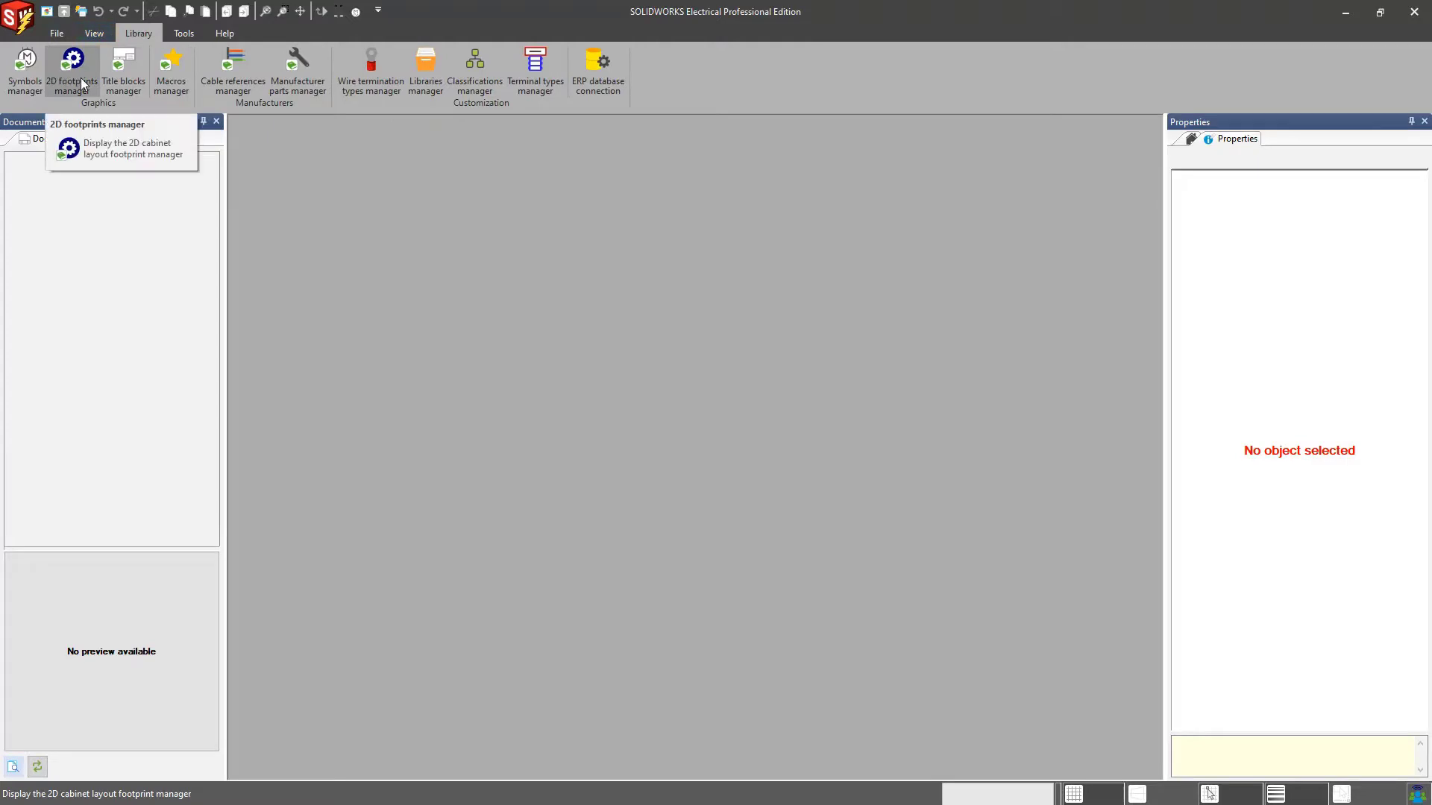